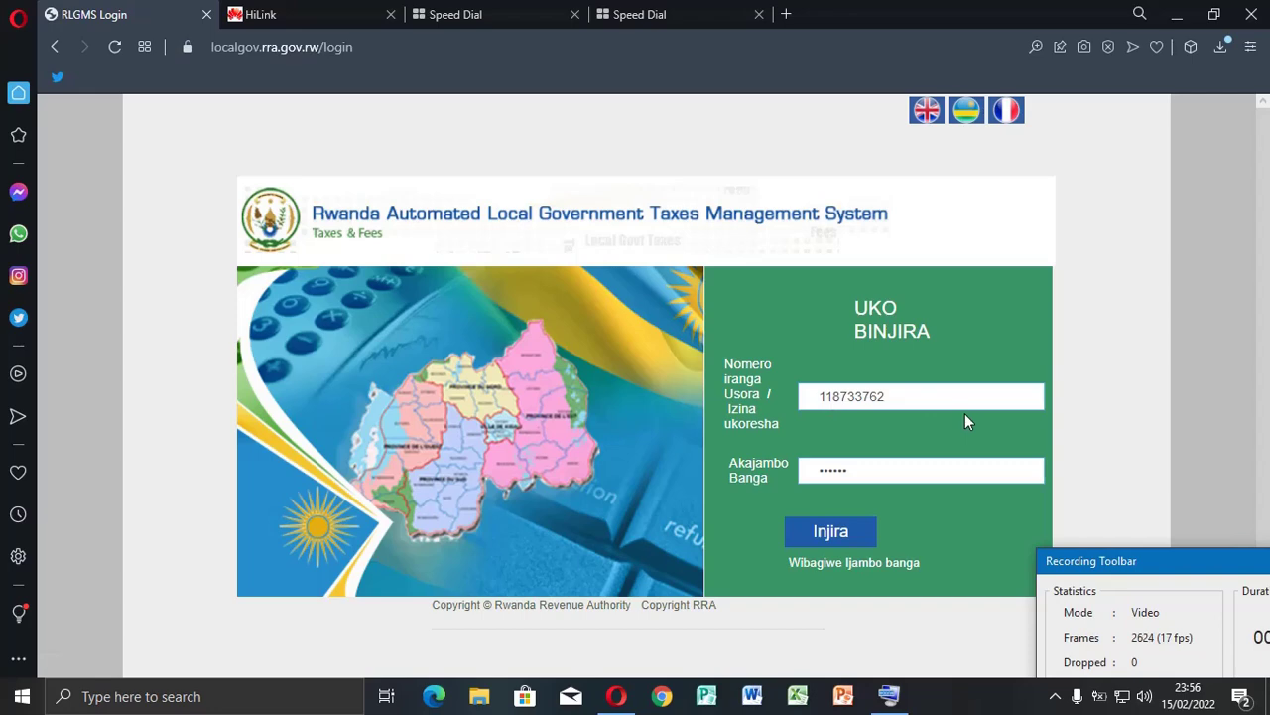
# Log in and open the Imisoro tax declaration form under Imenyekanisha
pyautogui.click(821, 533)
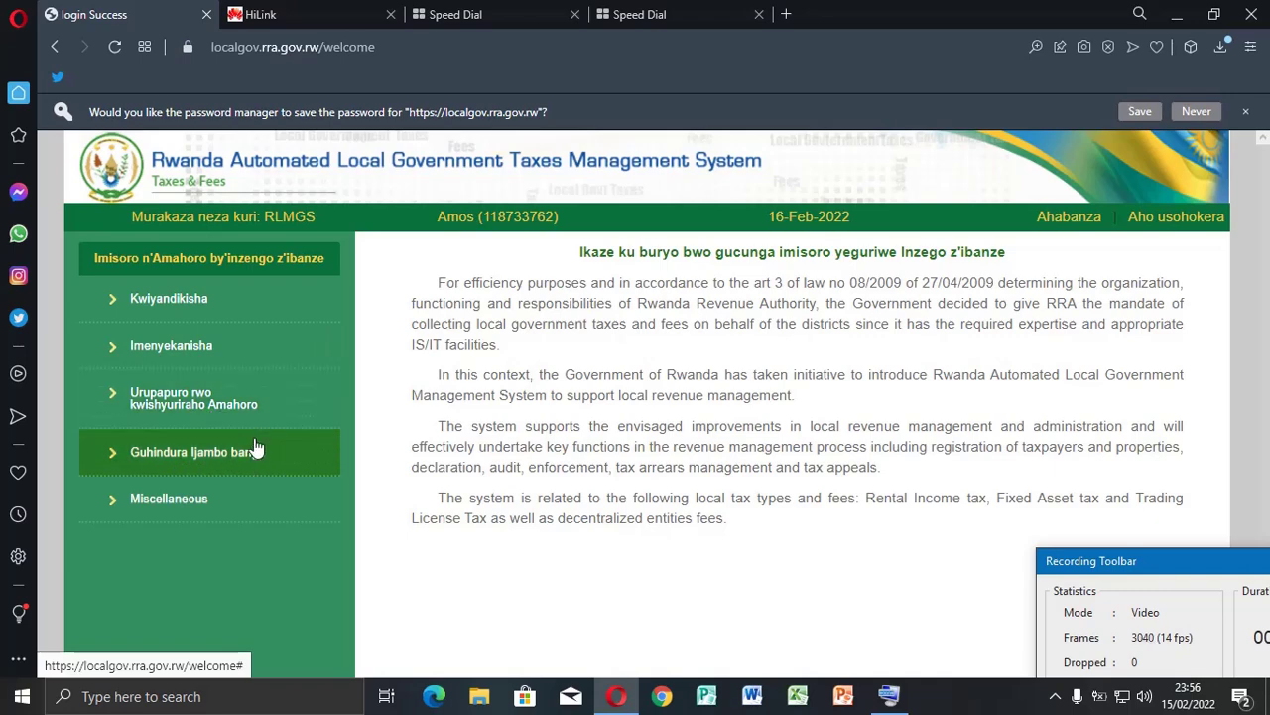
pyautogui.click(209, 362)
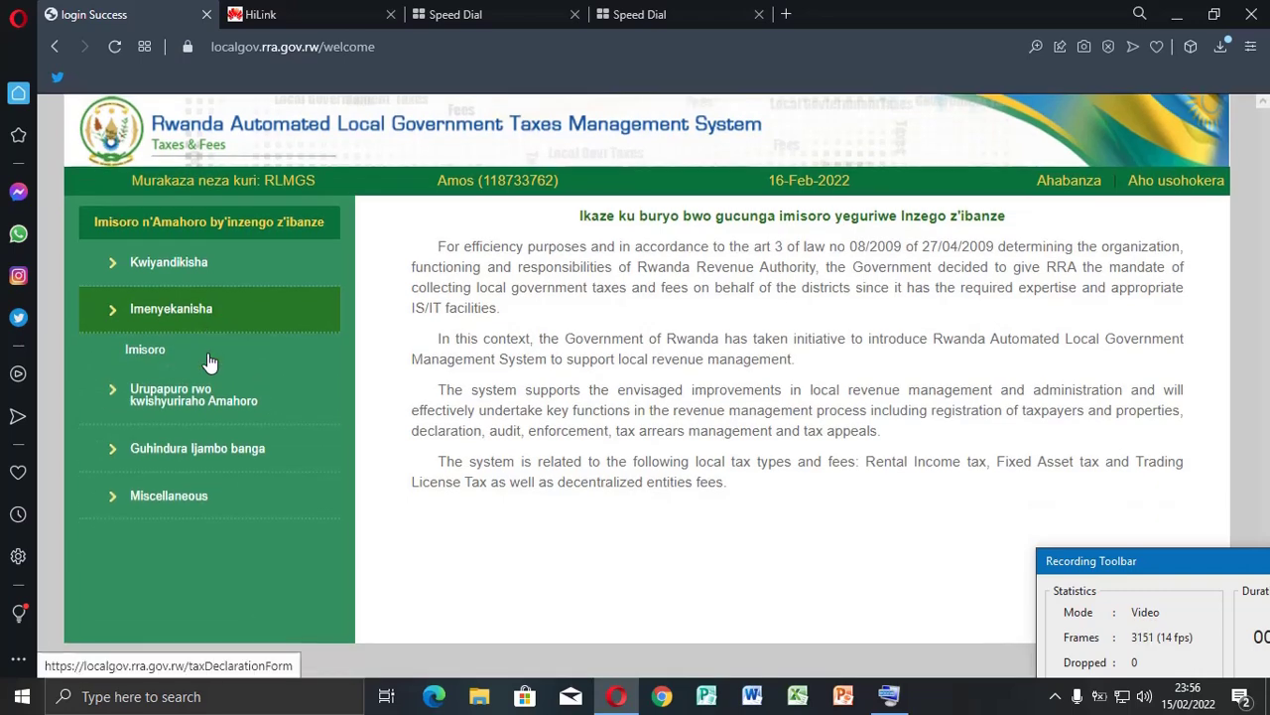
pyautogui.click(144, 360)
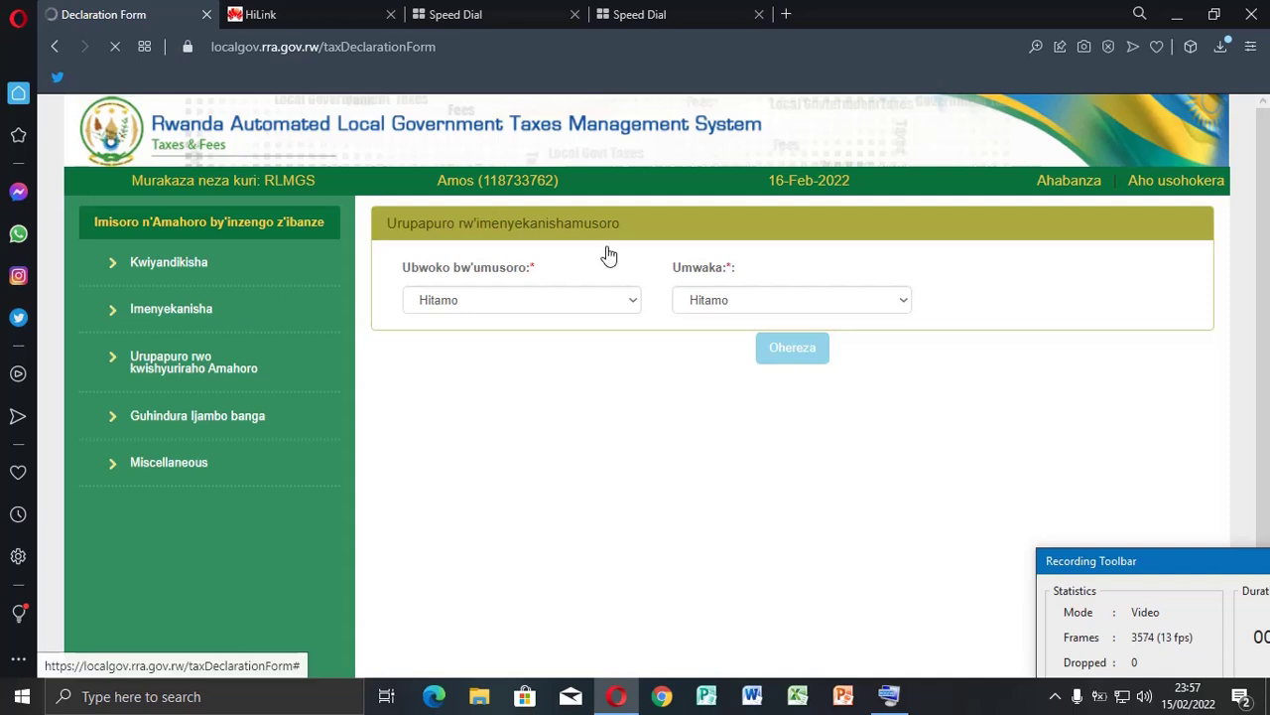
# Check the tax type and year lists without choosing, then expand the fee payment slip section
pyautogui.click(633, 301)
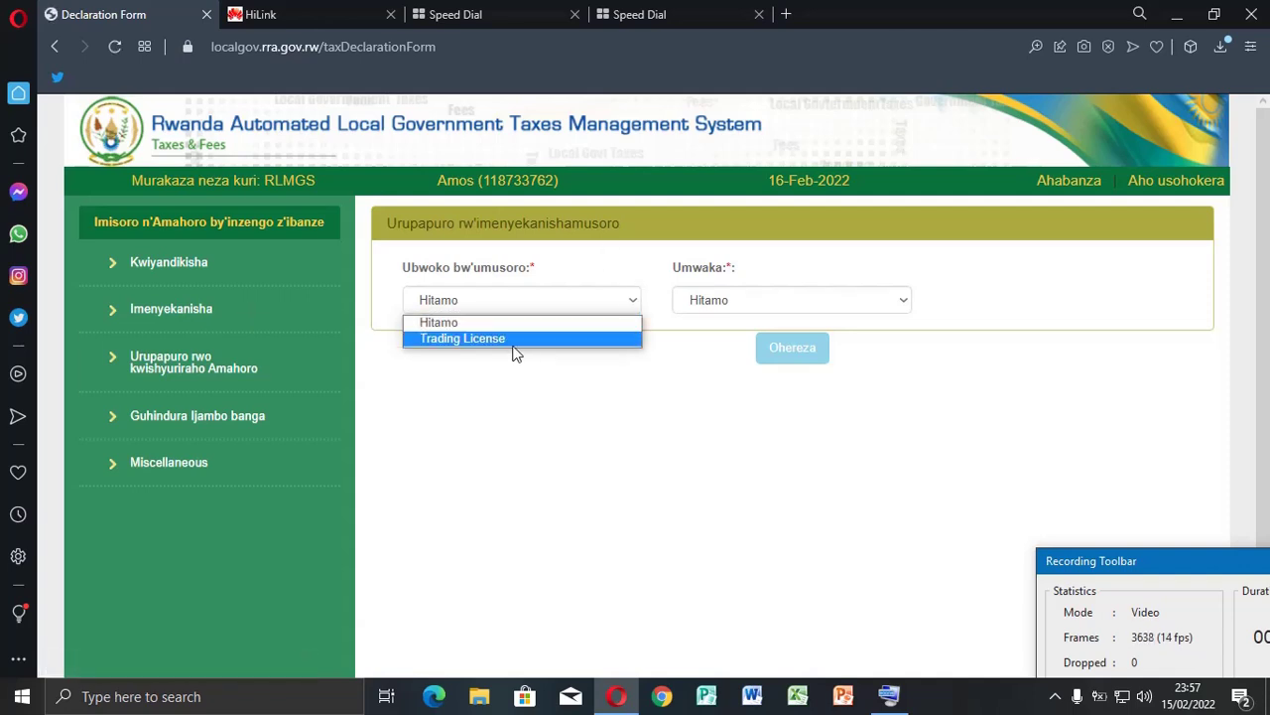
pyautogui.click(633, 299)
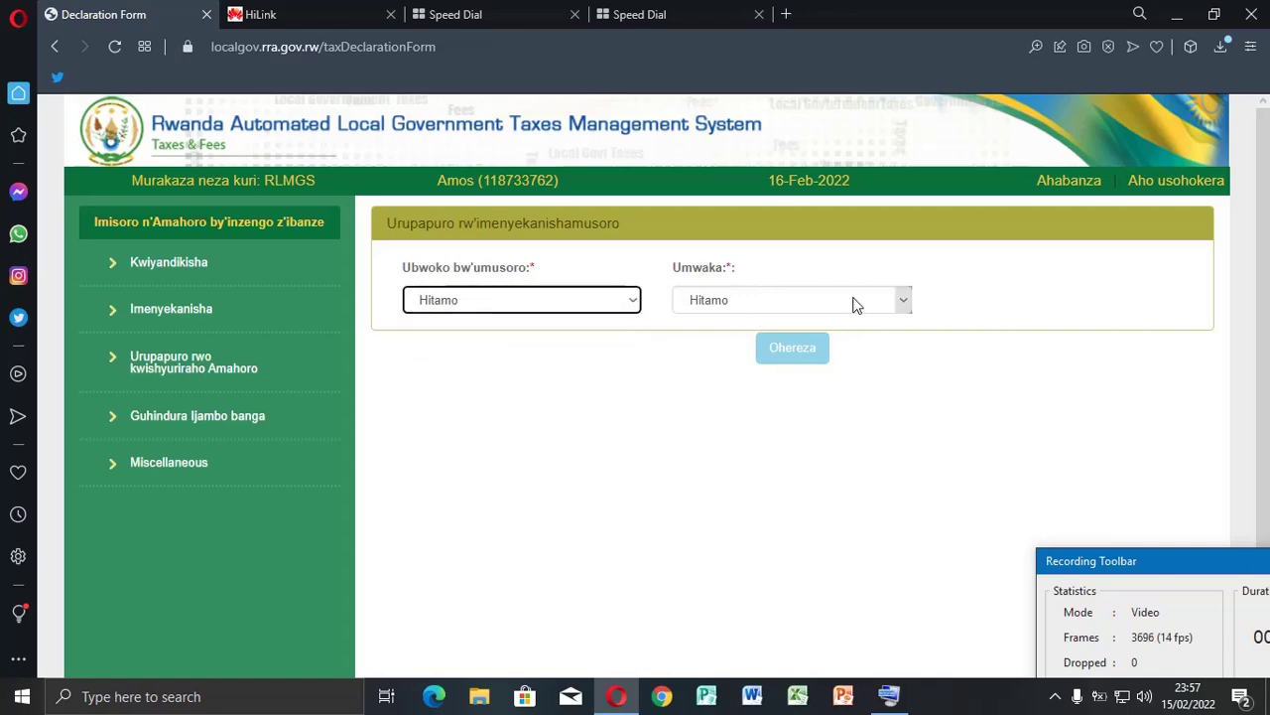
pyautogui.click(904, 301)
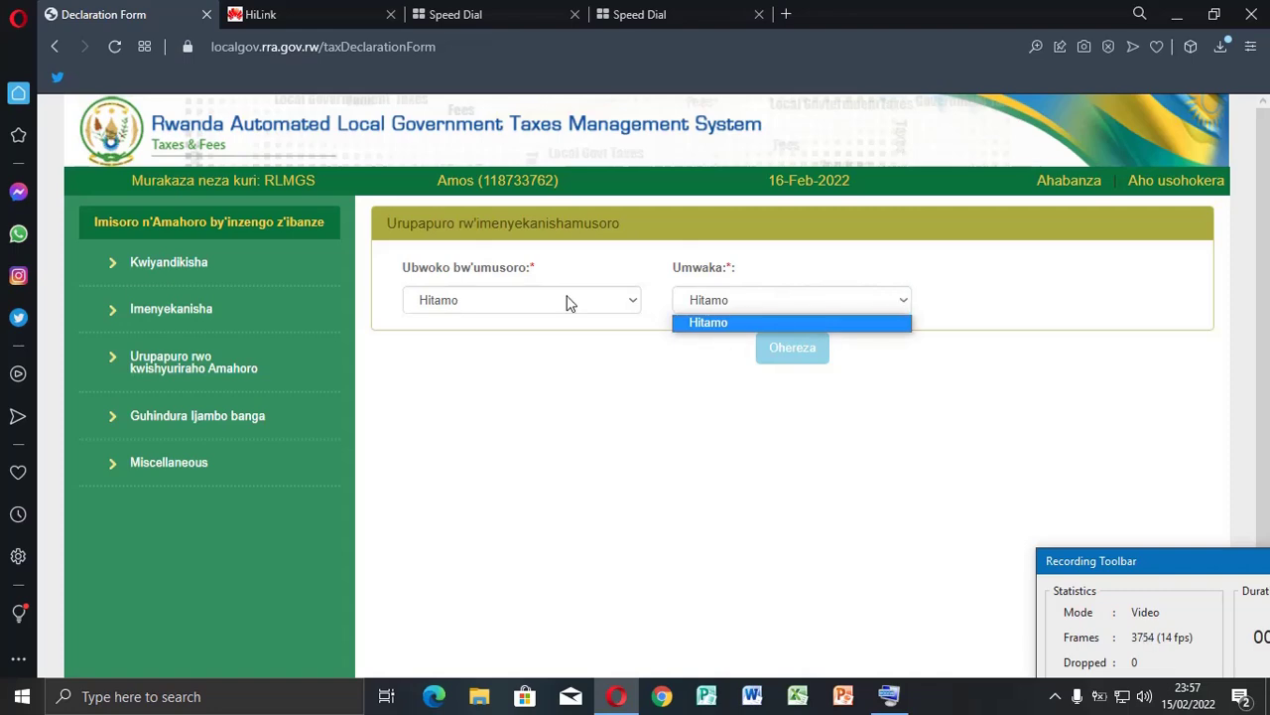
pyautogui.click(635, 299)
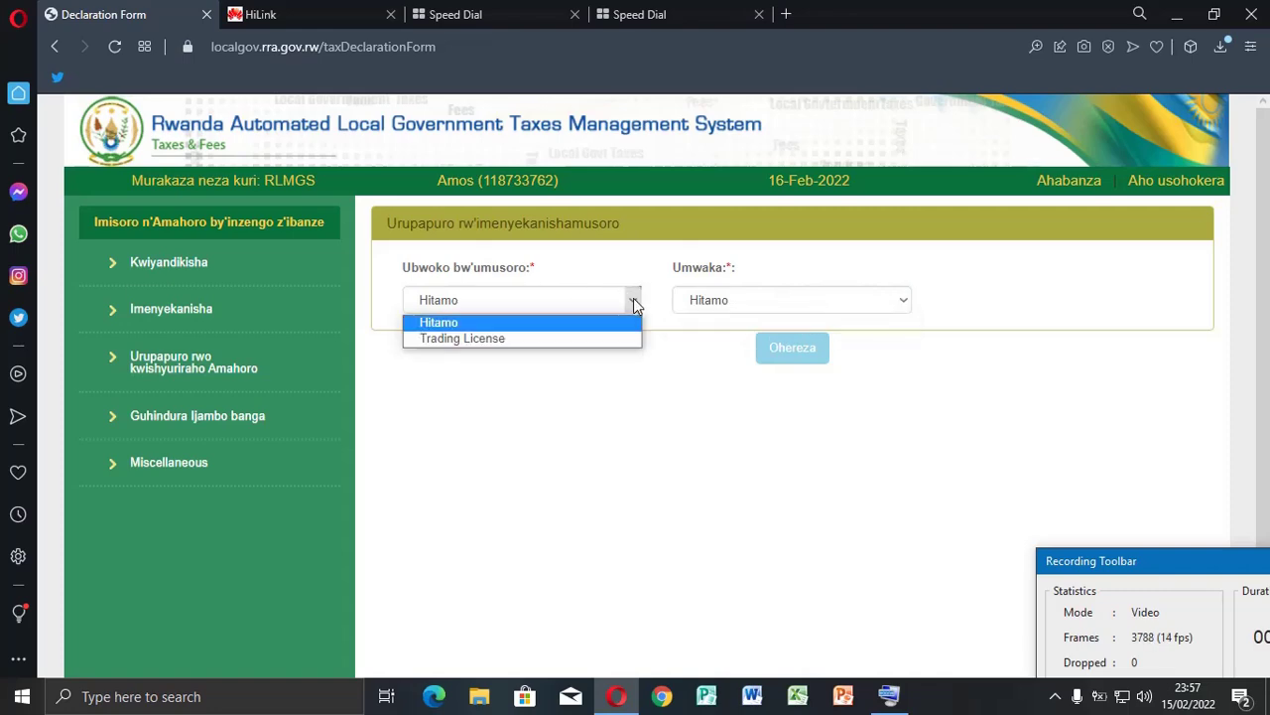
pyautogui.click(905, 301)
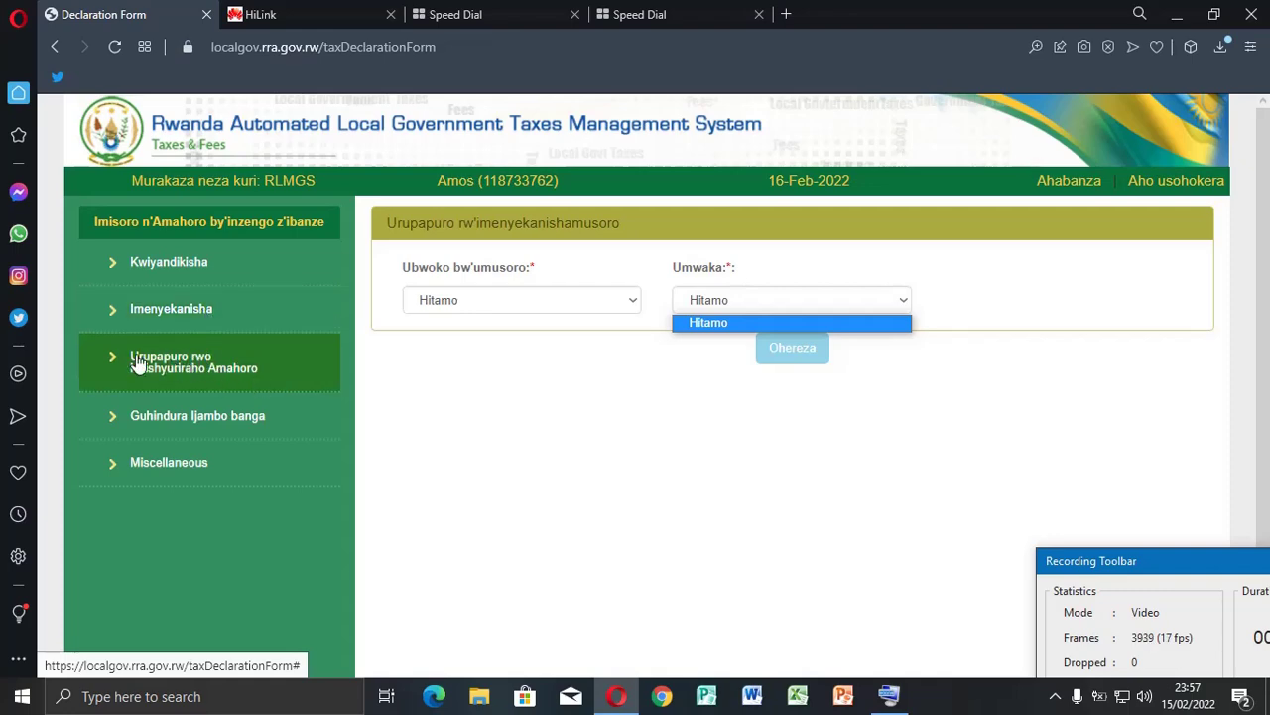
pyautogui.click(221, 374)
pyautogui.click(221, 375)
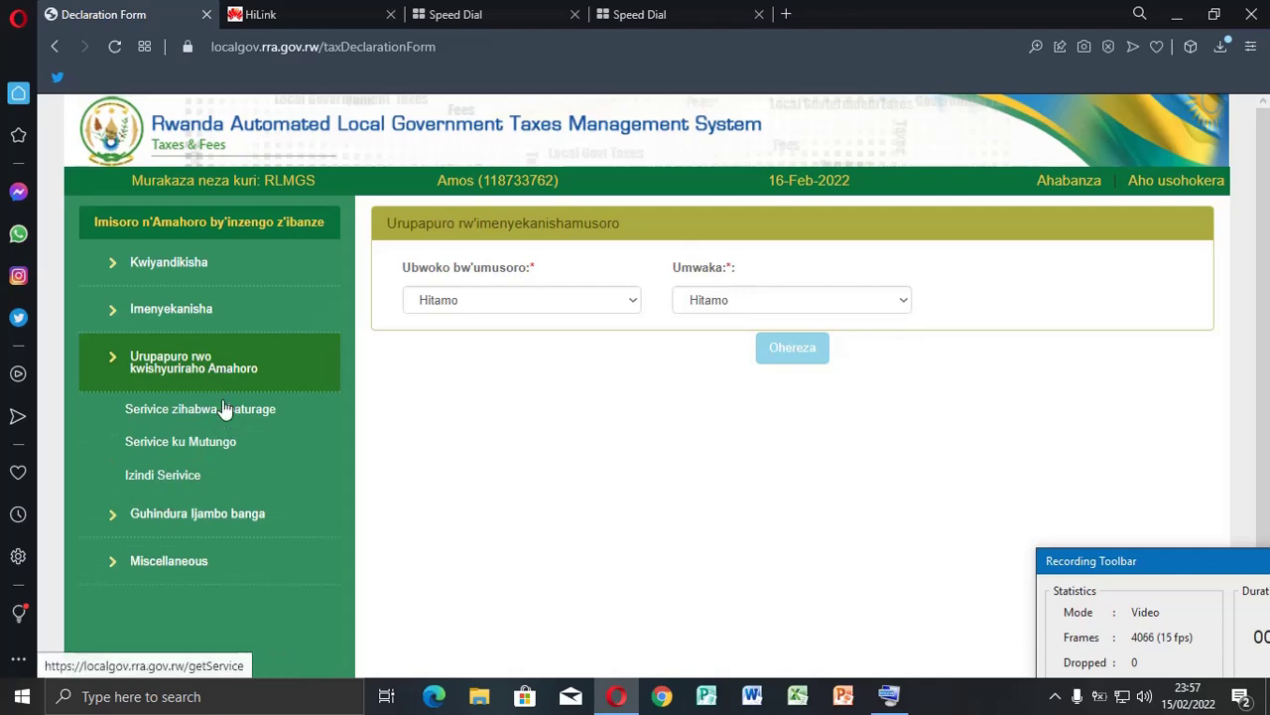
# Open the other services fee form and choose Amahoro yo mu isoko, isoko/nyagatare, one month
pyautogui.click(187, 483)
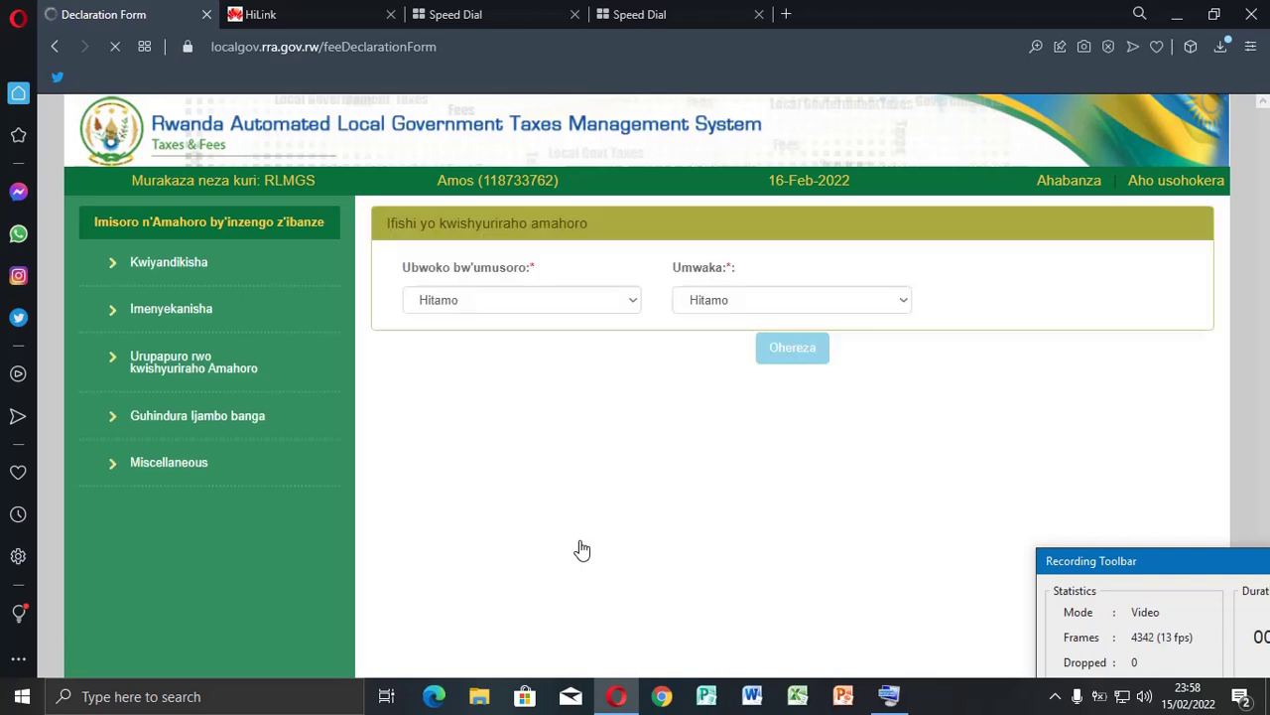
pyautogui.click(631, 306)
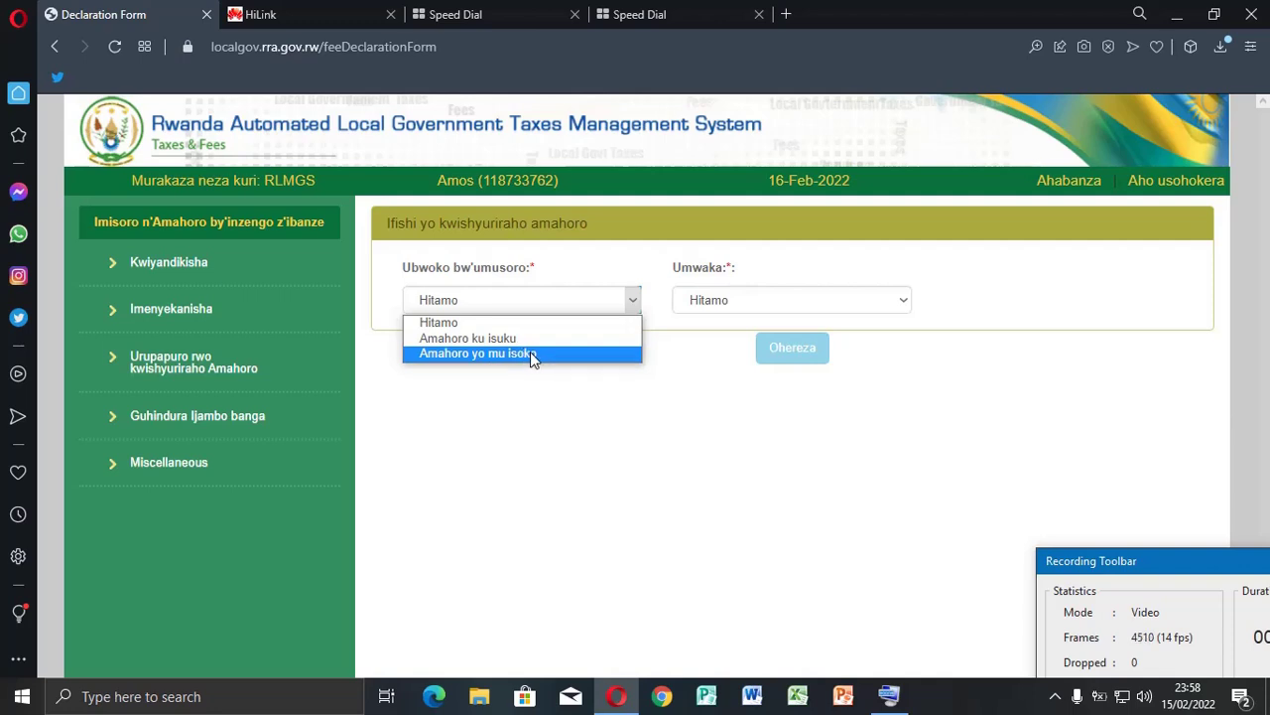
pyautogui.click(533, 354)
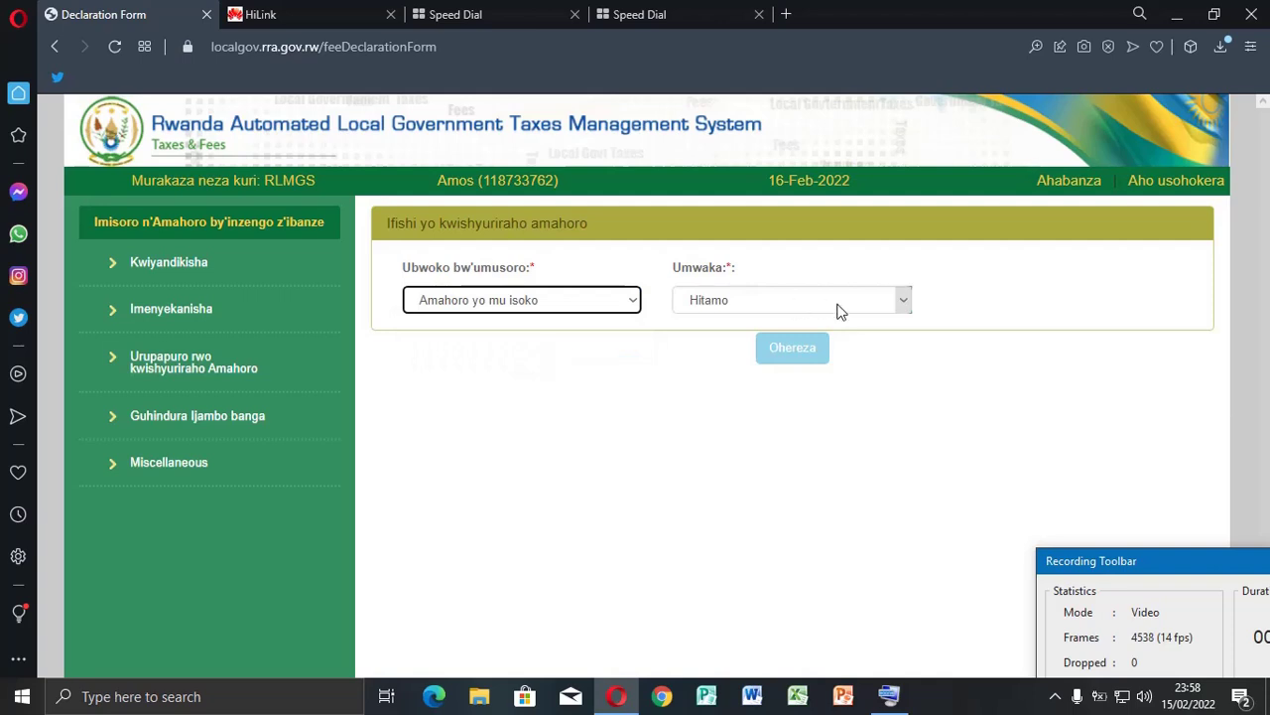
pyautogui.click(906, 301)
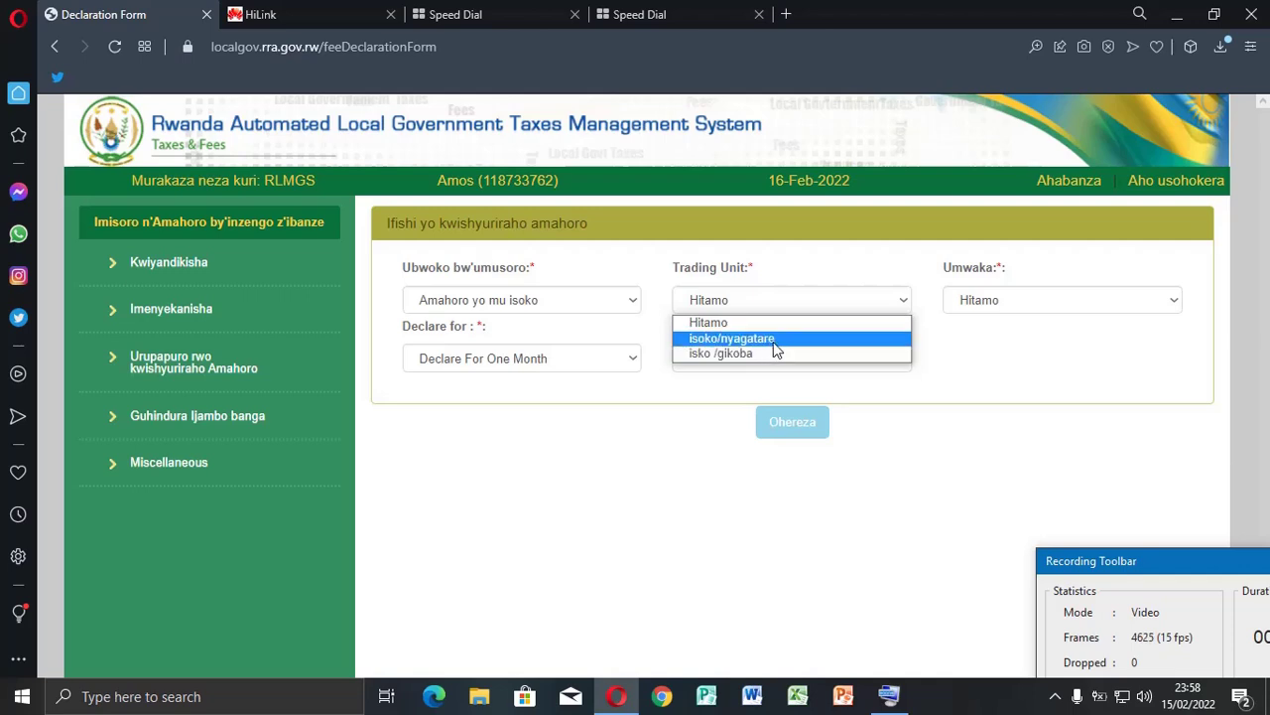
pyautogui.click(774, 344)
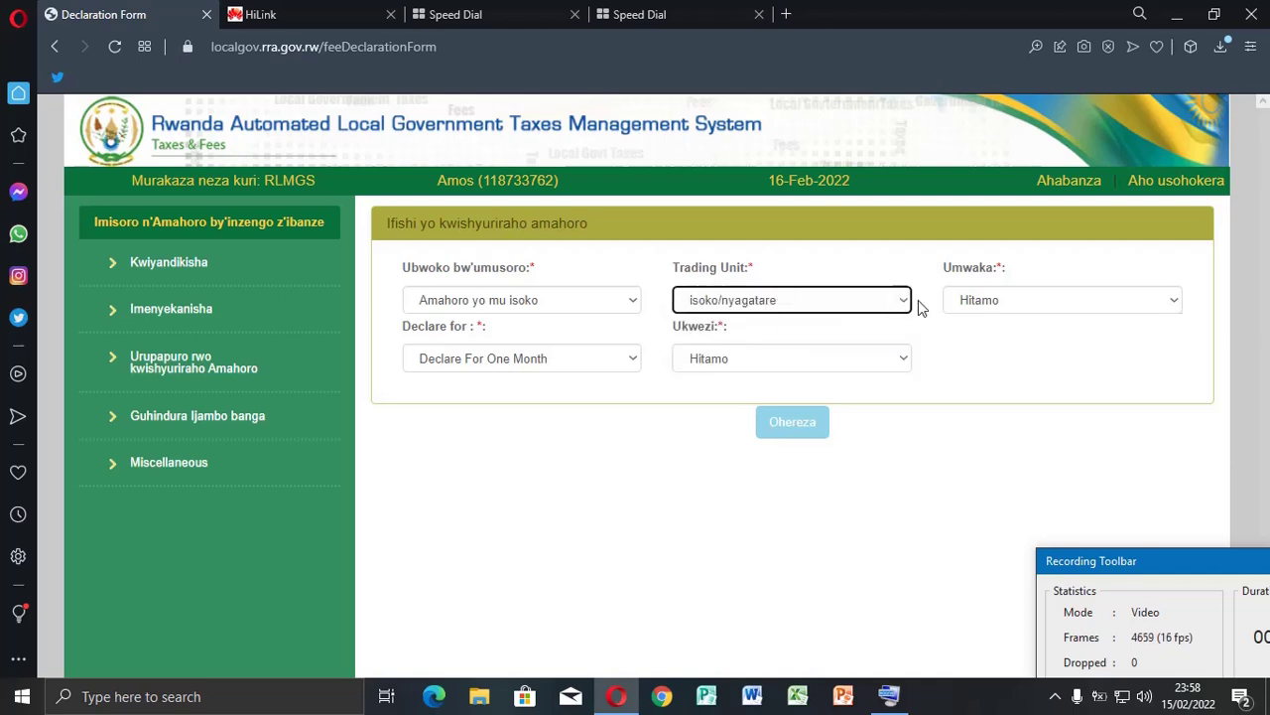
pyautogui.click(630, 362)
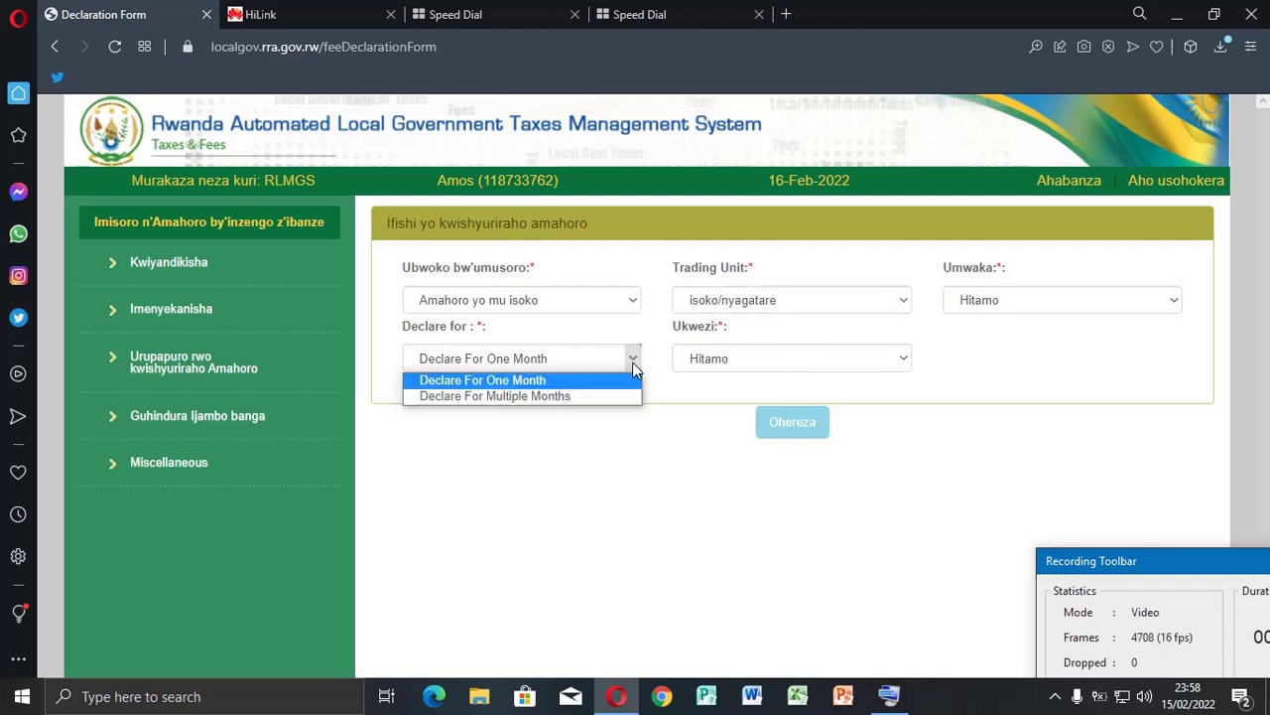
pyautogui.click(534, 380)
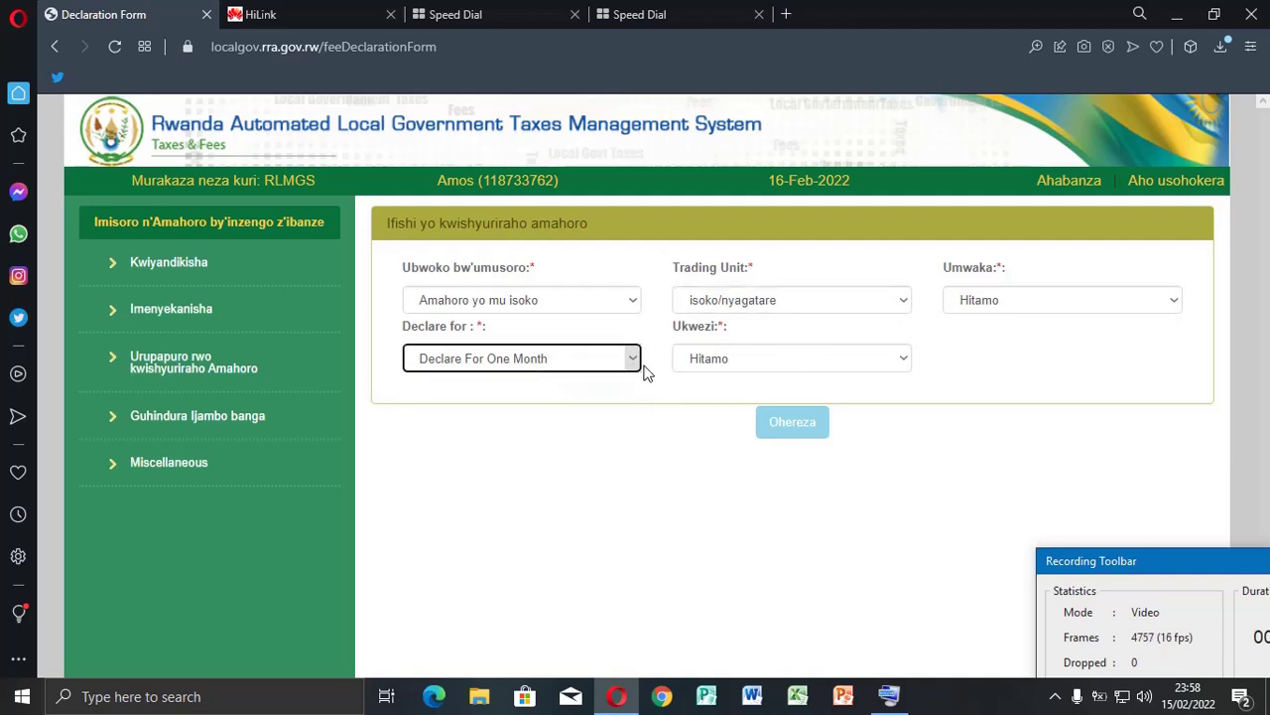
# Set the declaration period to January 2022, reselecting January after a rejected send
pyautogui.click(906, 364)
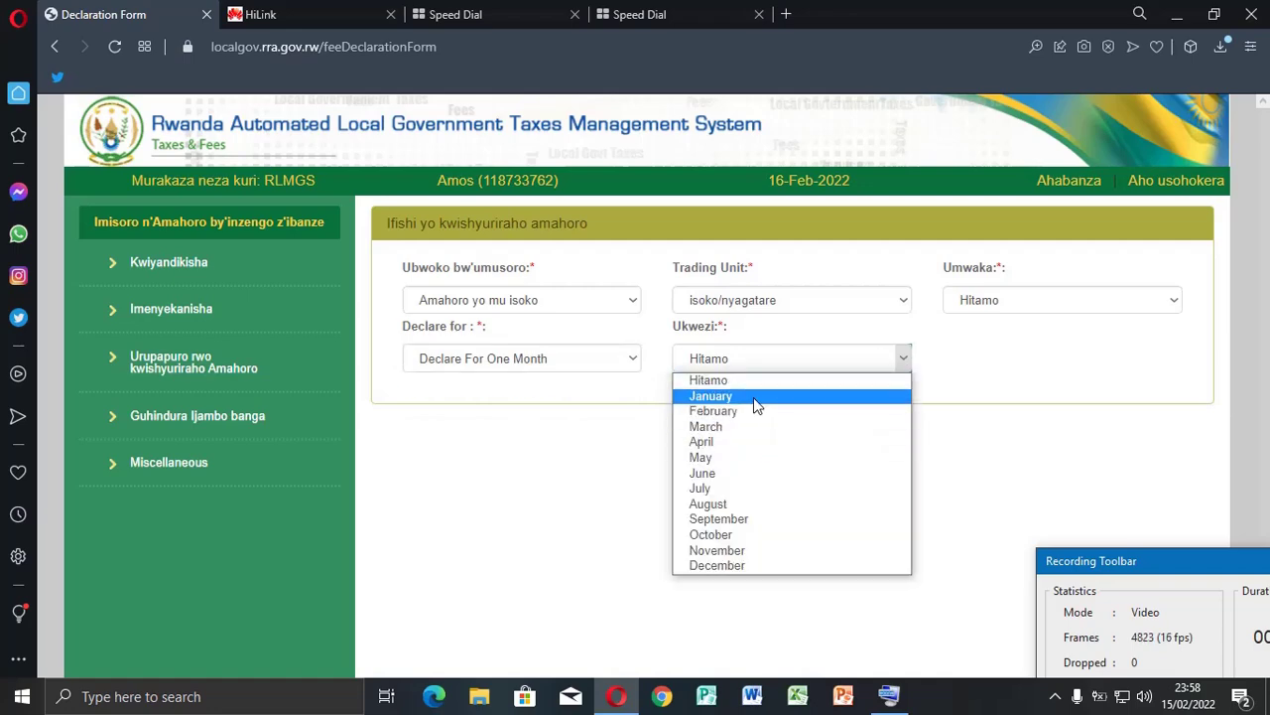
pyautogui.click(754, 397)
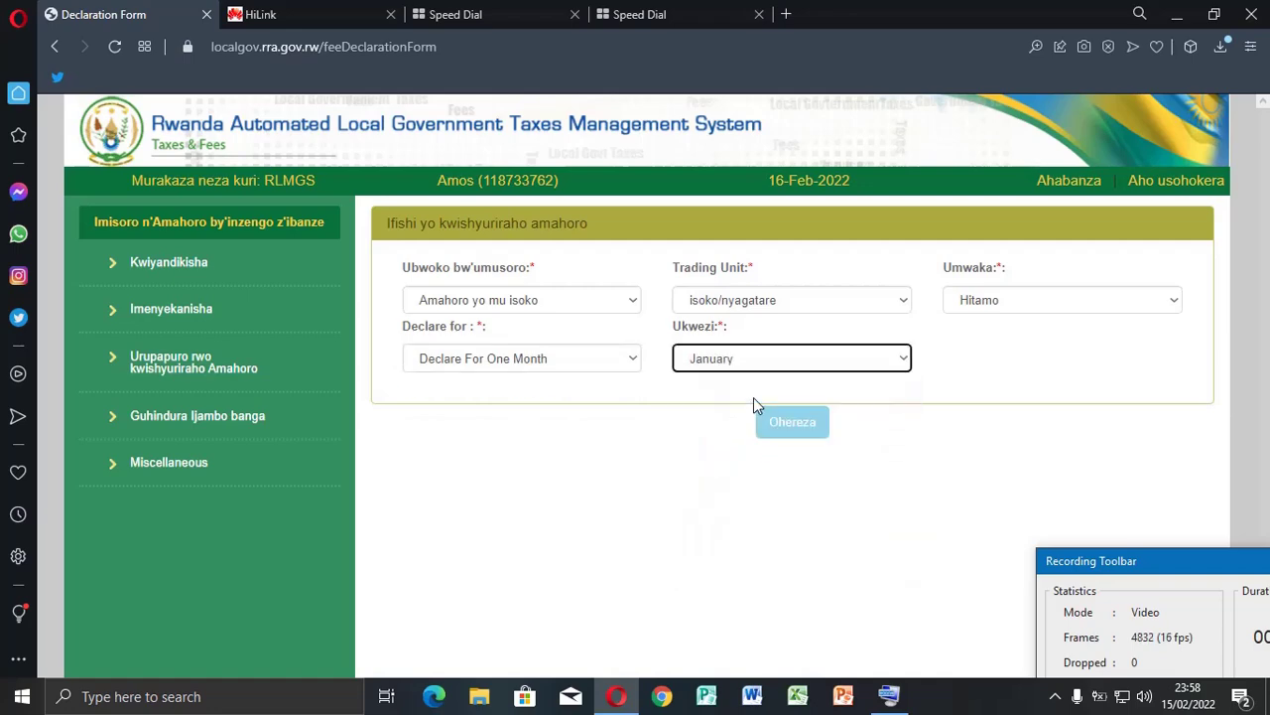
pyautogui.click(1174, 303)
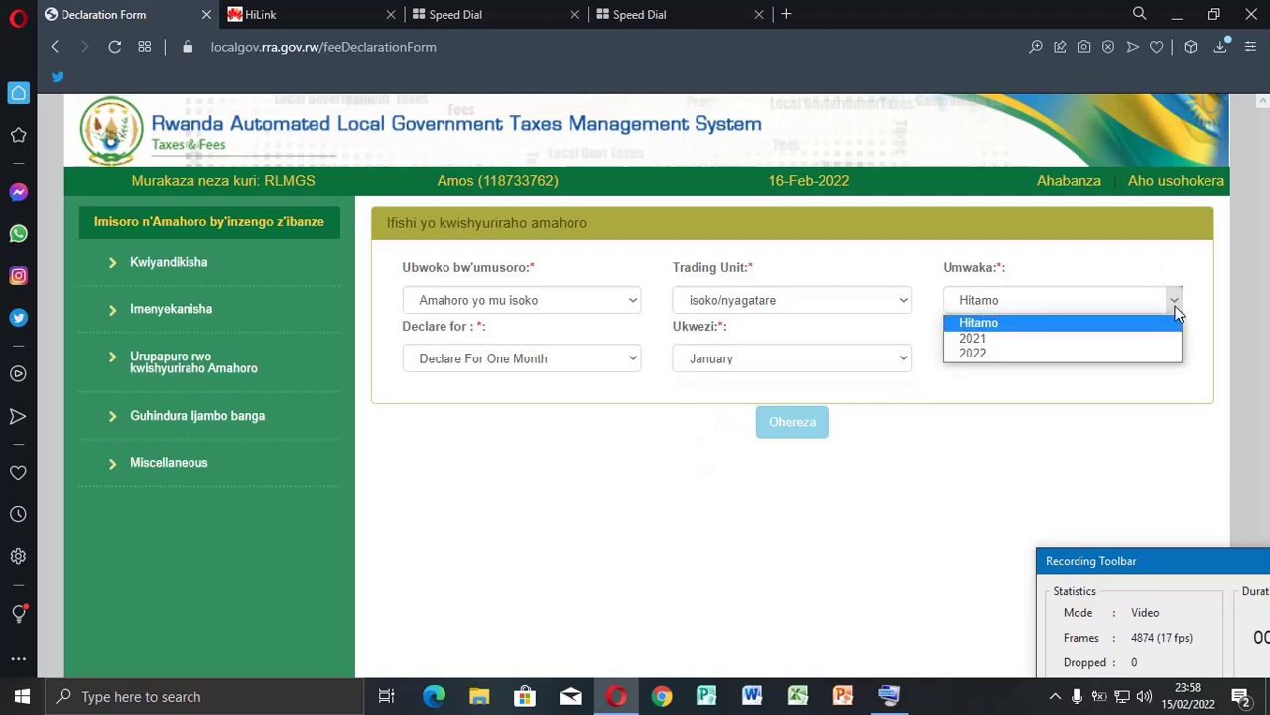
pyautogui.click(997, 357)
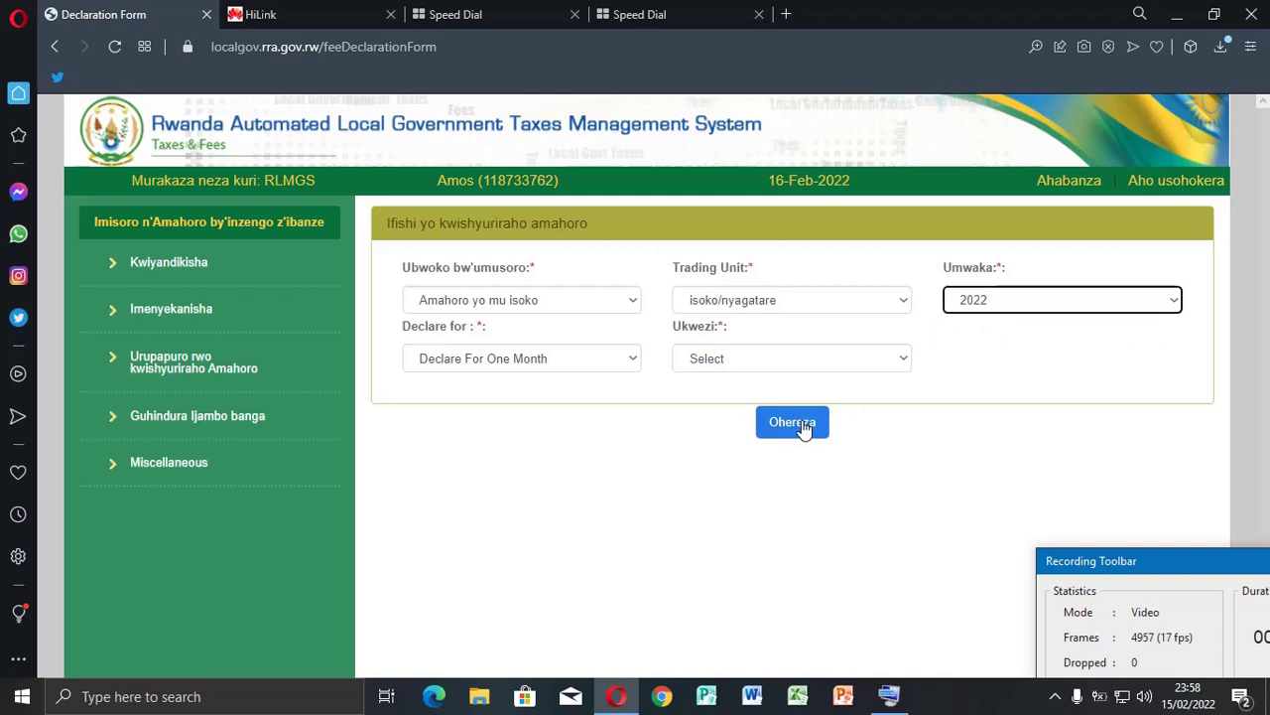
pyautogui.click(792, 428)
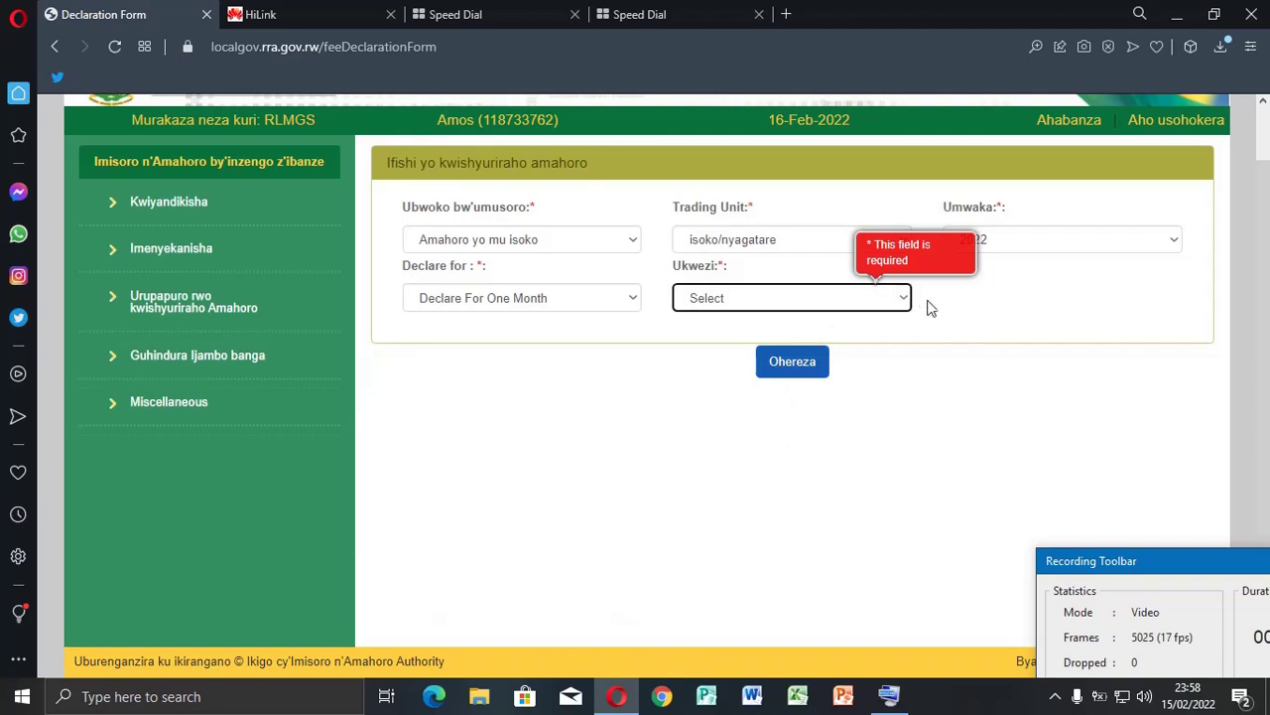
pyautogui.click(902, 297)
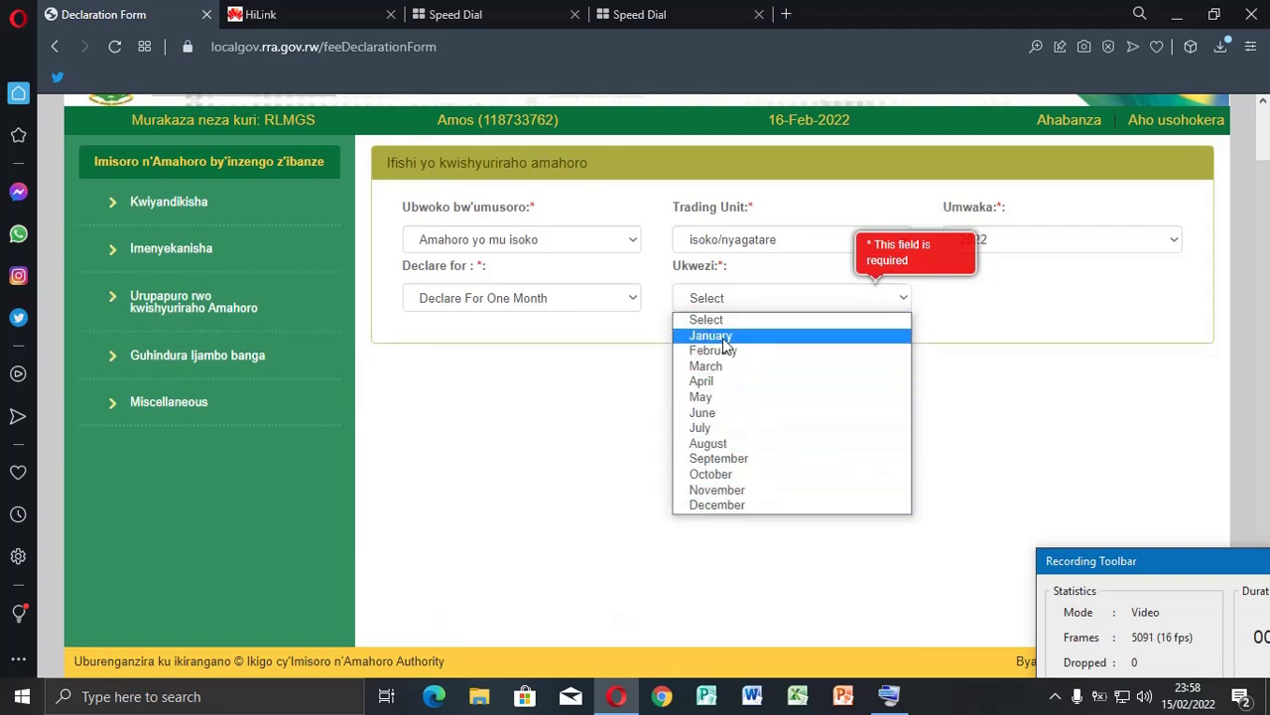
pyautogui.click(723, 337)
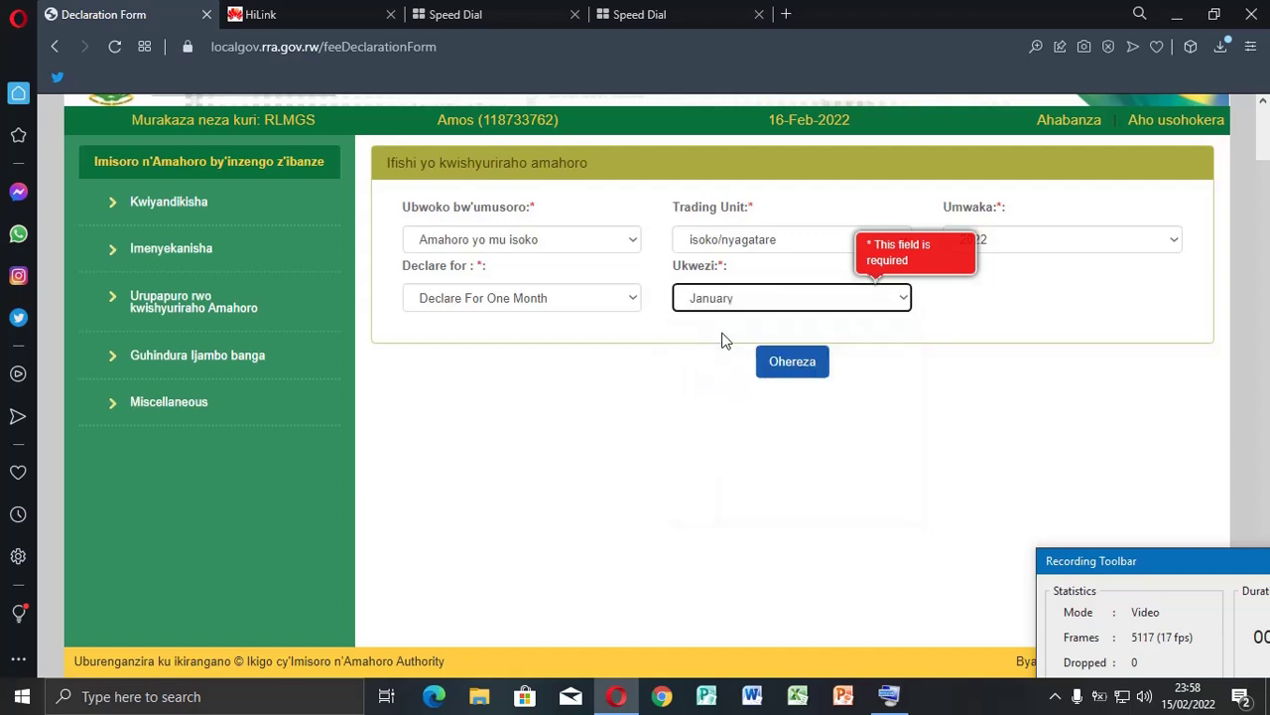
# Send the January 2022 market fee form and open the pending declaration's details
pyautogui.click(810, 363)
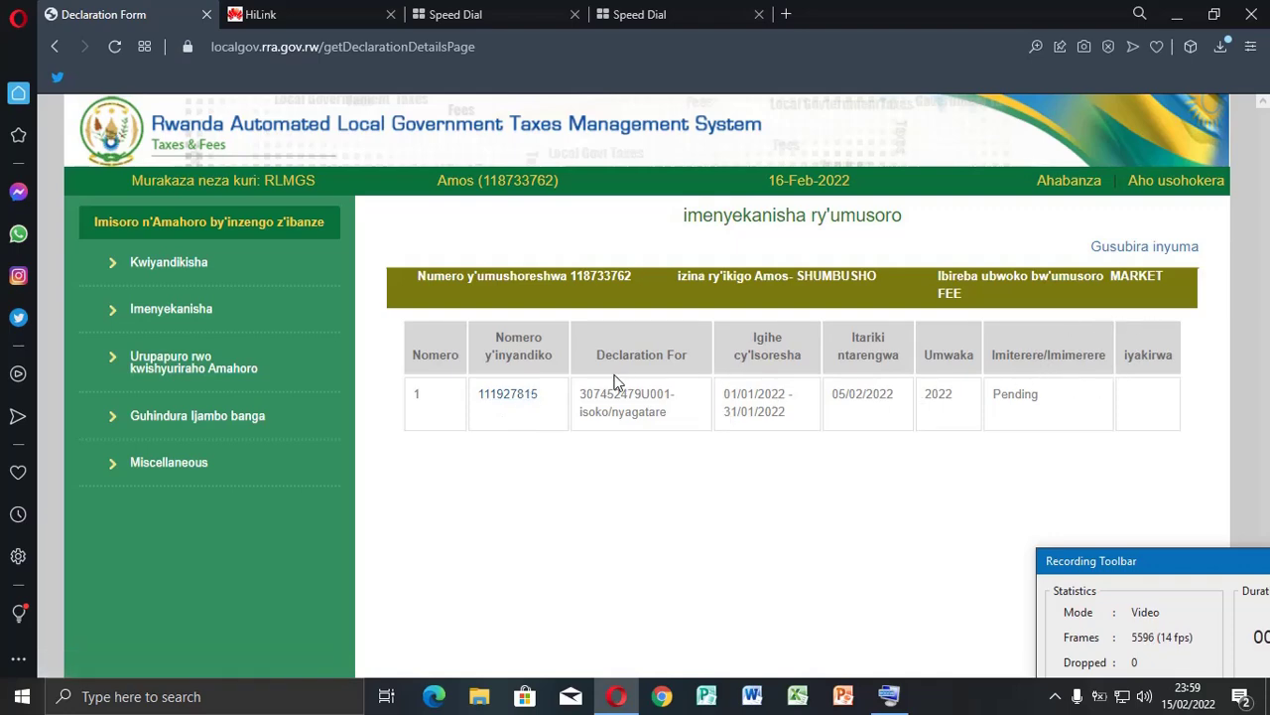
pyautogui.click(532, 398)
# Enter 5000 as the Monthly Tax Due and tick both confirmation checkboxes
pyautogui.click(525, 396)
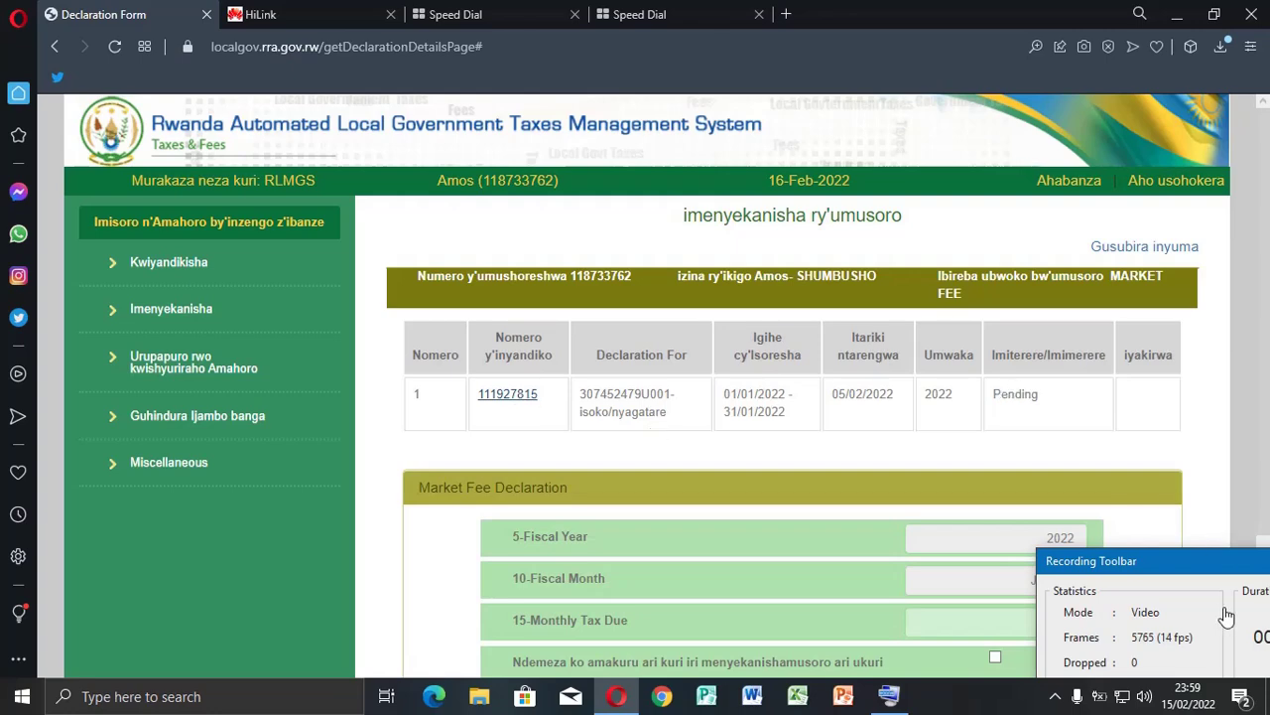
pyautogui.moveTo(1218, 573); pyautogui.dragTo(96, 26)
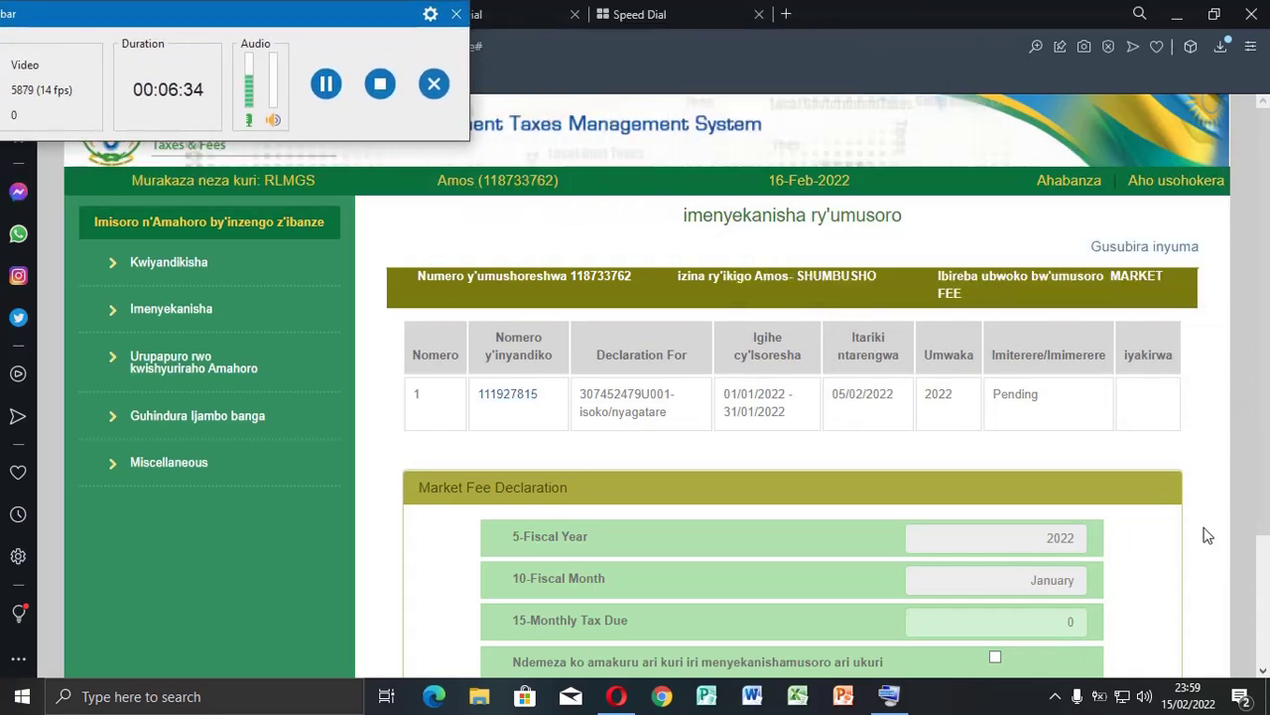
pyautogui.scroll(-3, 1266, 568)
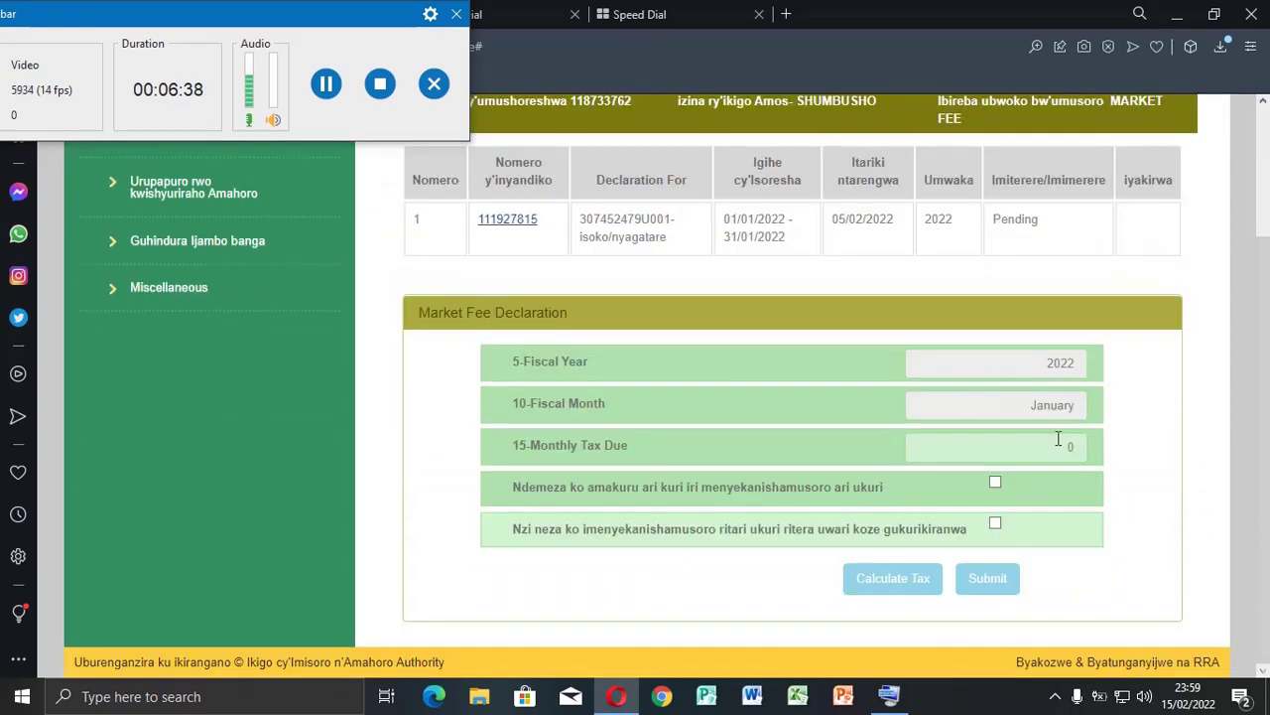
pyautogui.click(1067, 448)
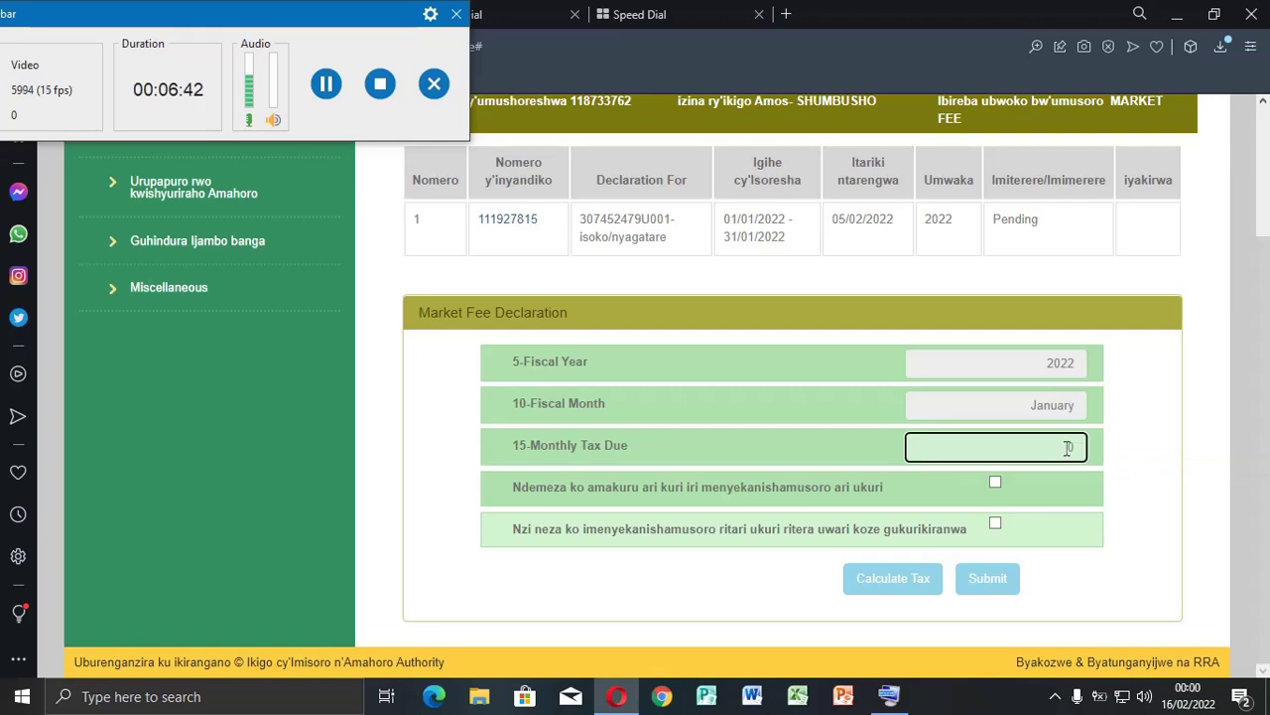
pyautogui.click(997, 483)
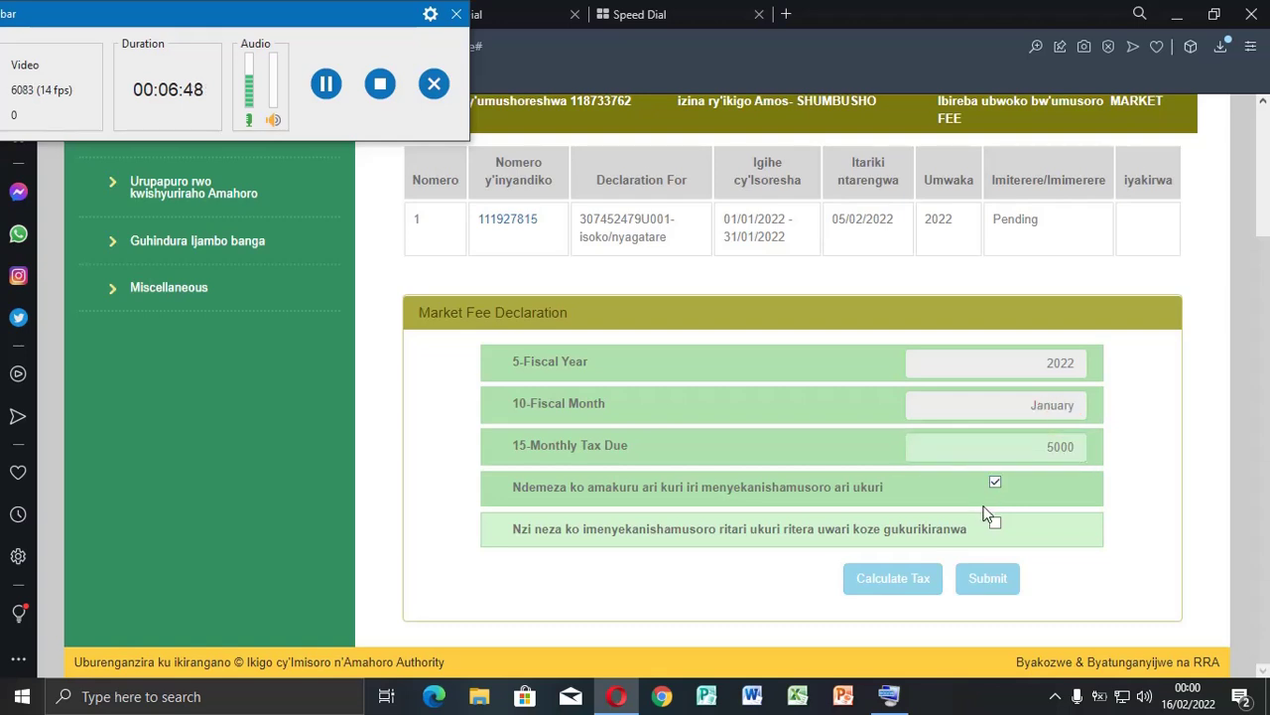
pyautogui.click(996, 526)
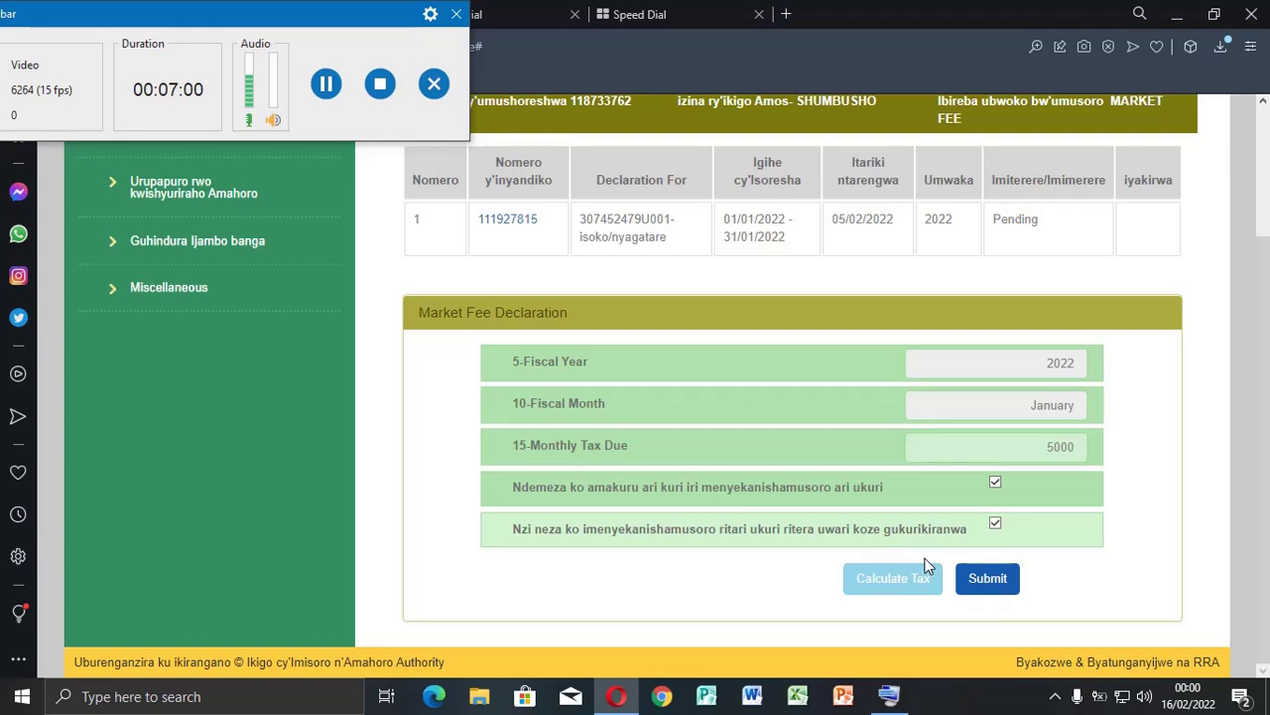
# Submit the declaration (5,575 RWF to pay) and SMS the confirmation to the taxpayer's phone number
pyautogui.click(990, 580)
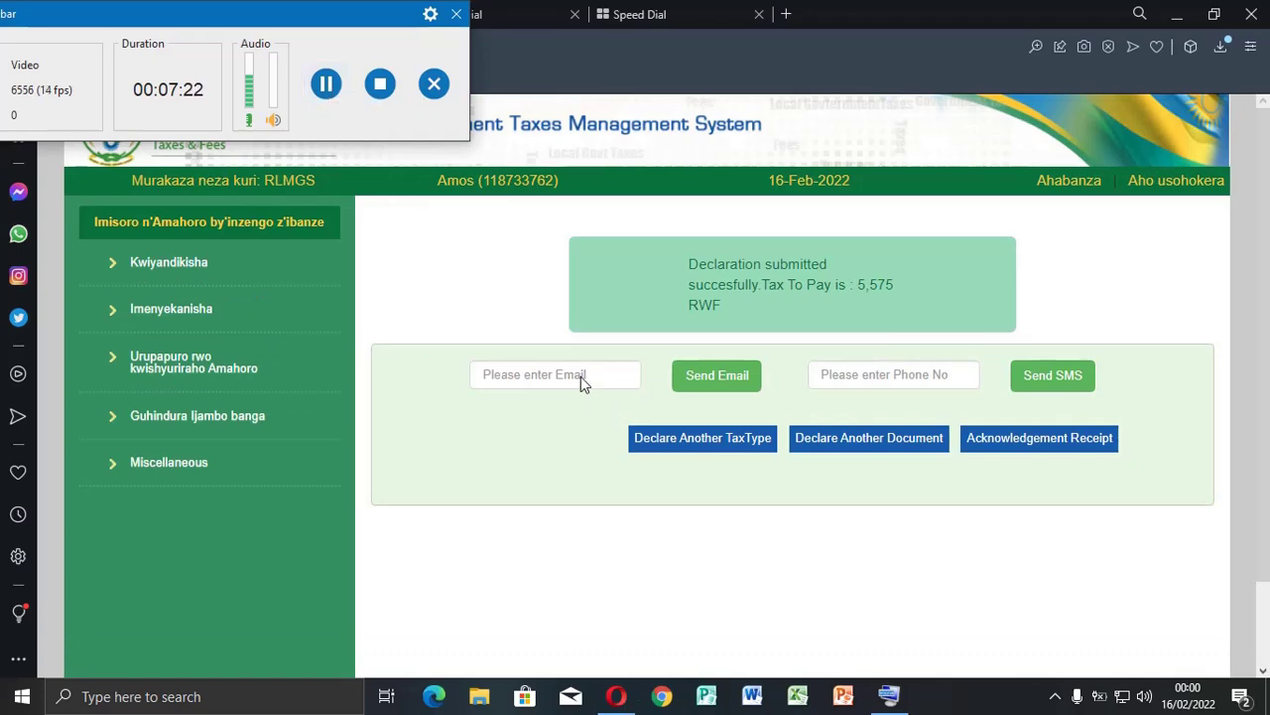
pyautogui.click(928, 373)
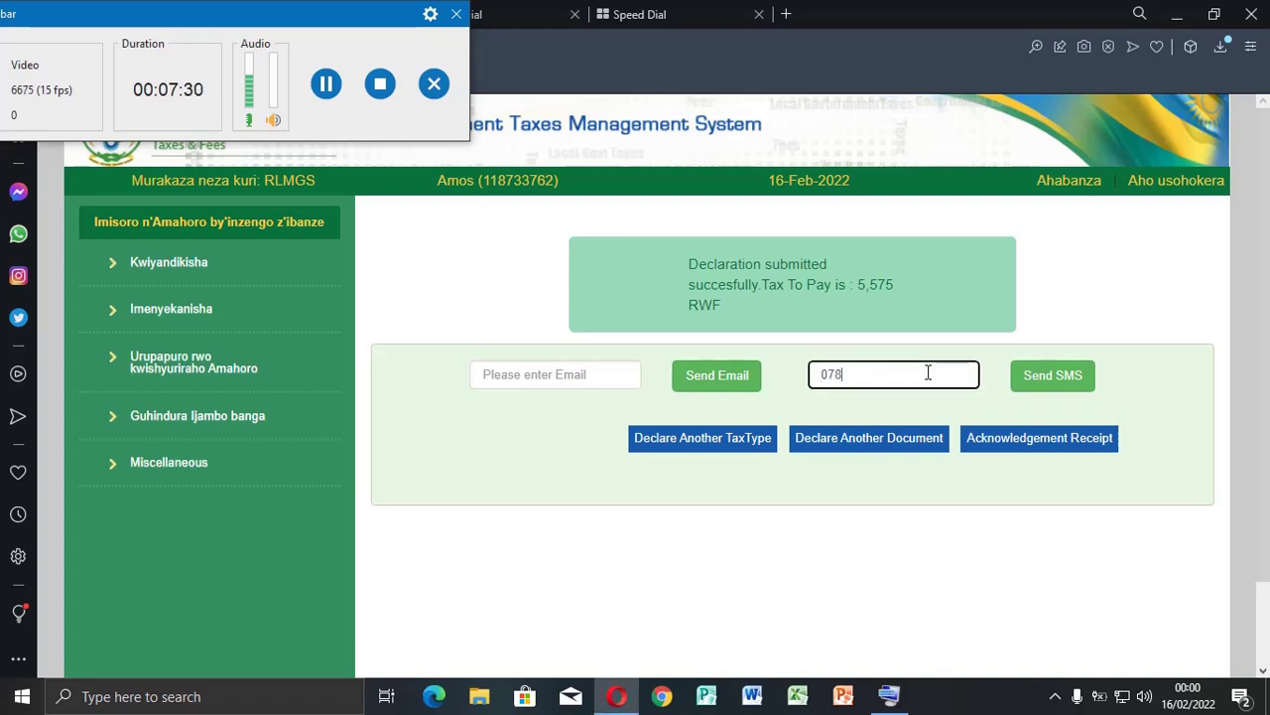
pyautogui.click(1067, 383)
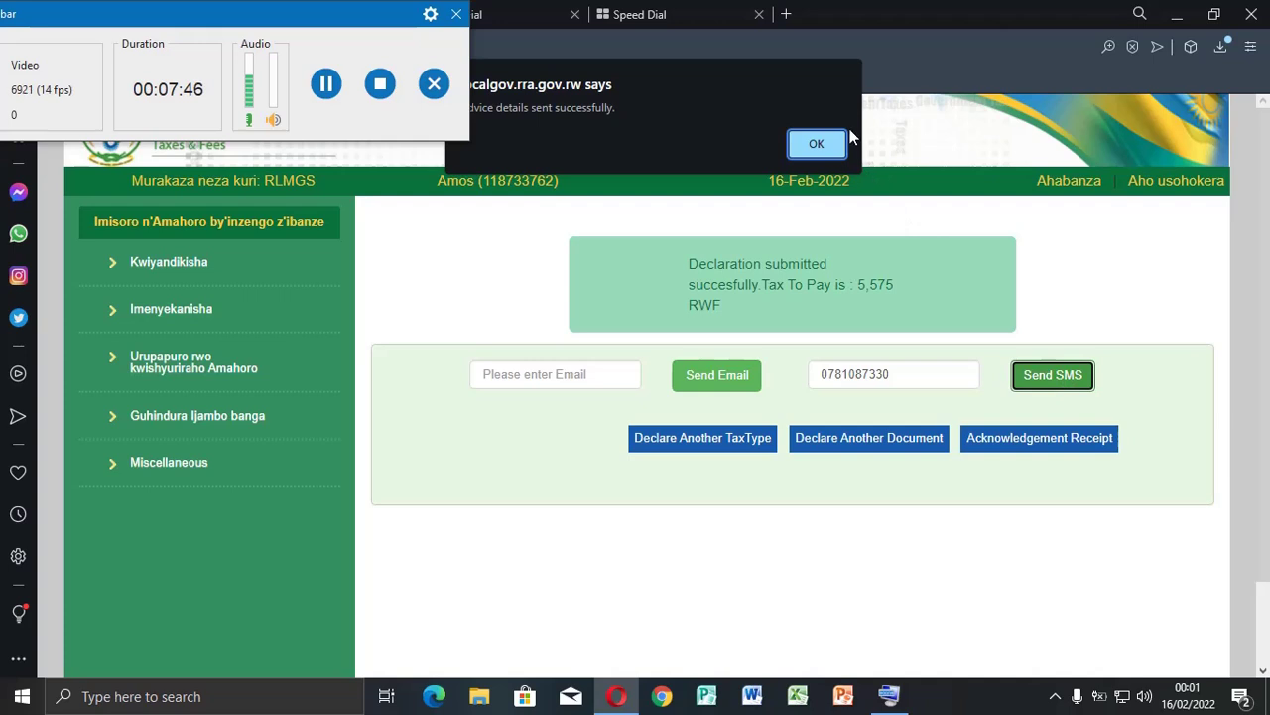
pyautogui.click(824, 144)
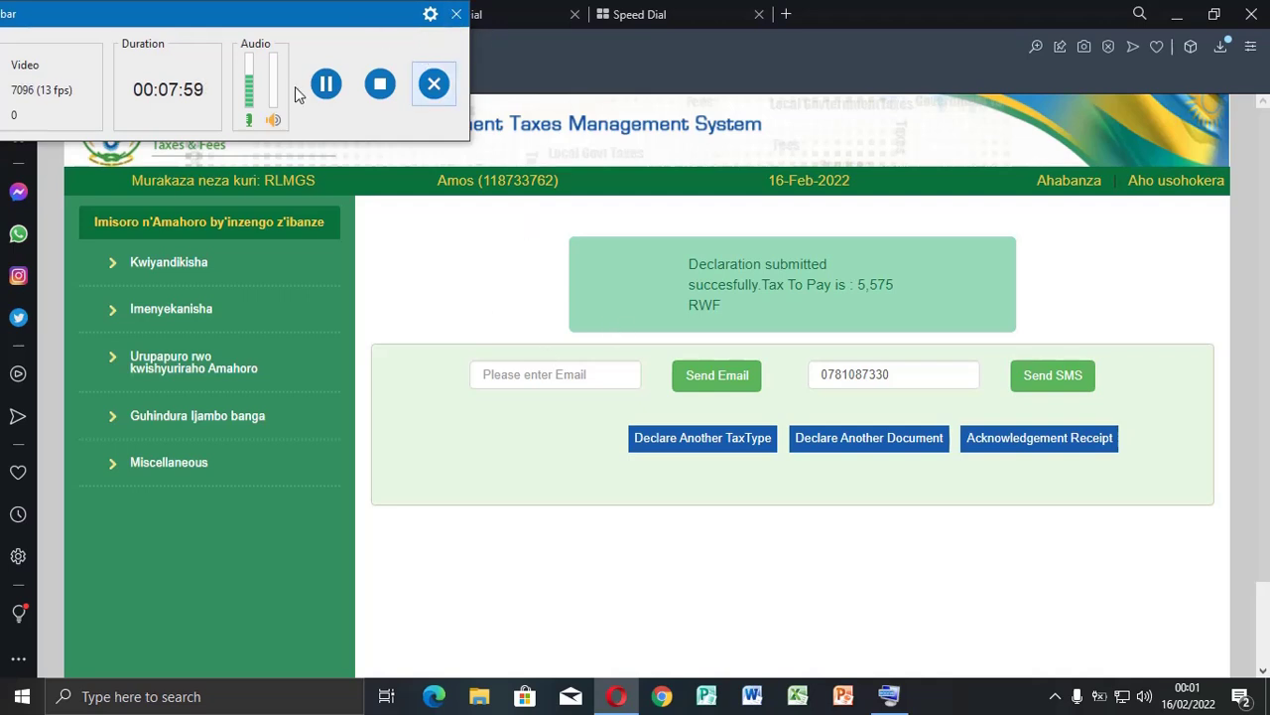
# Switch to Airtel HiLink and view the RRA e-Tax message in the SMS inbox
pyautogui.click(327, 83)
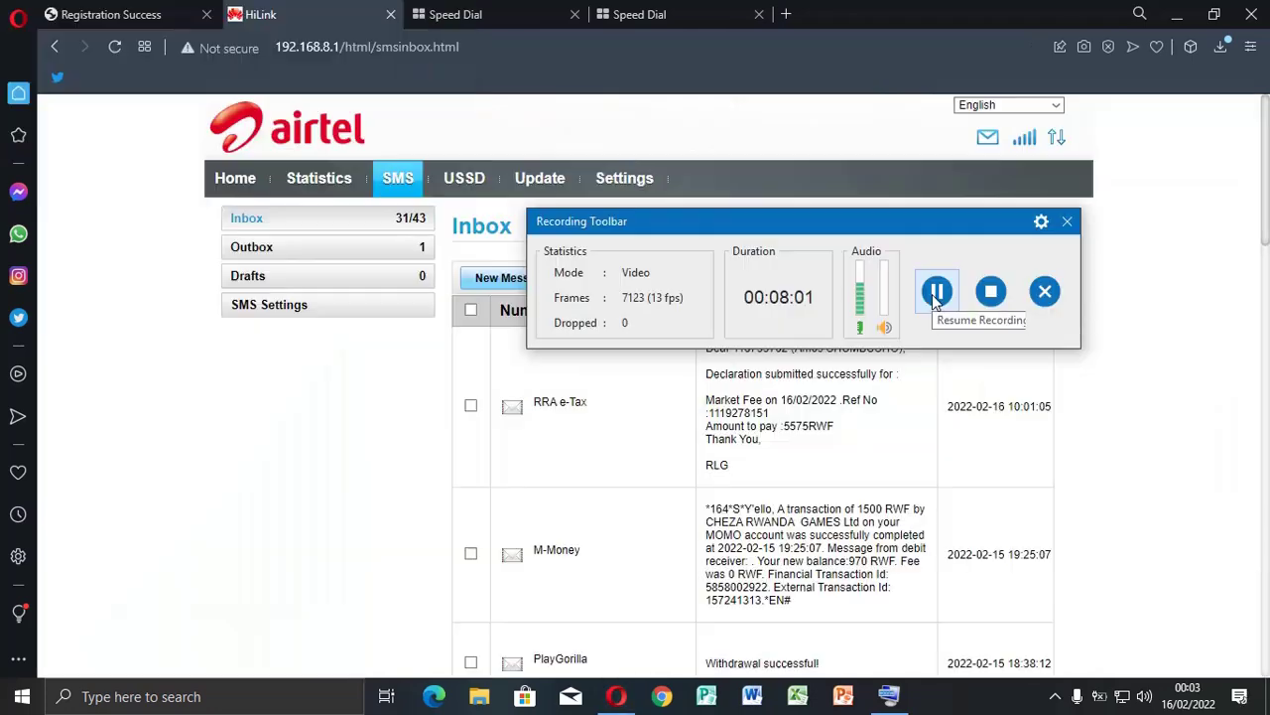
pyautogui.click(937, 291)
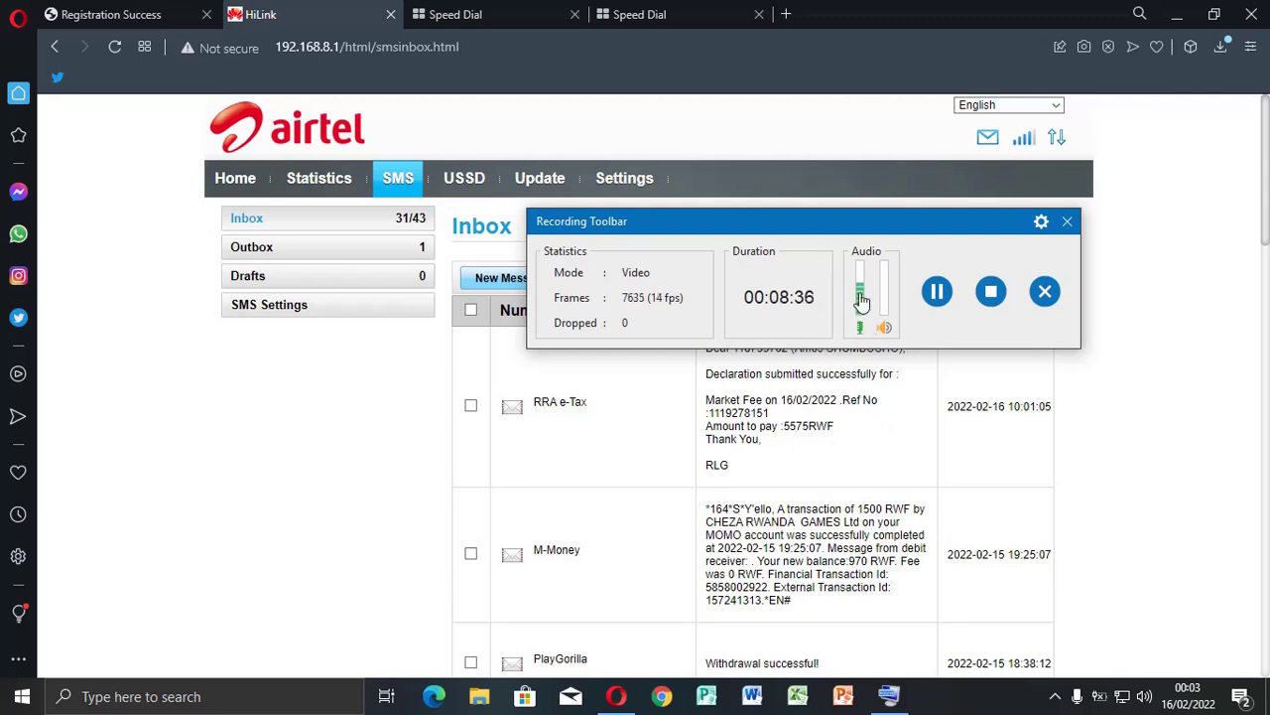
# Return to the RLGMS Registration Success tab showing 5,575 RWF to pay
pyautogui.click(100, 11)
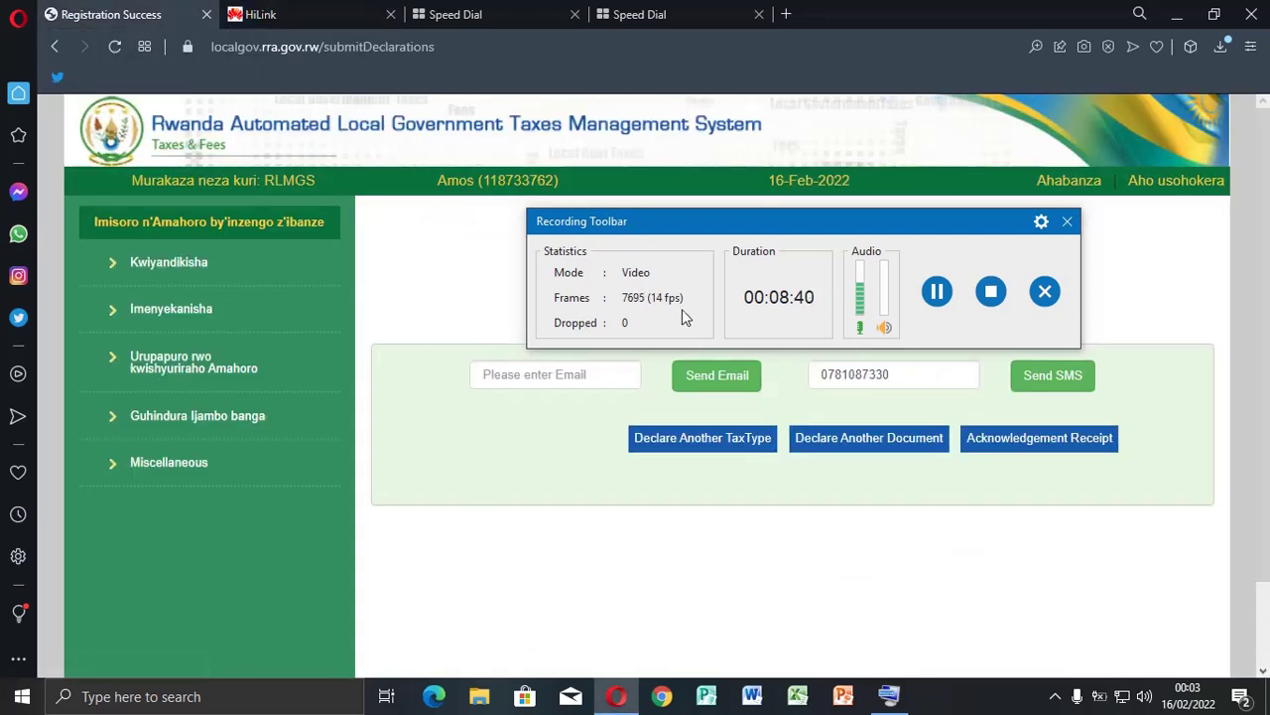
pyautogui.moveTo(898, 231); pyautogui.dragTo(848, 465)
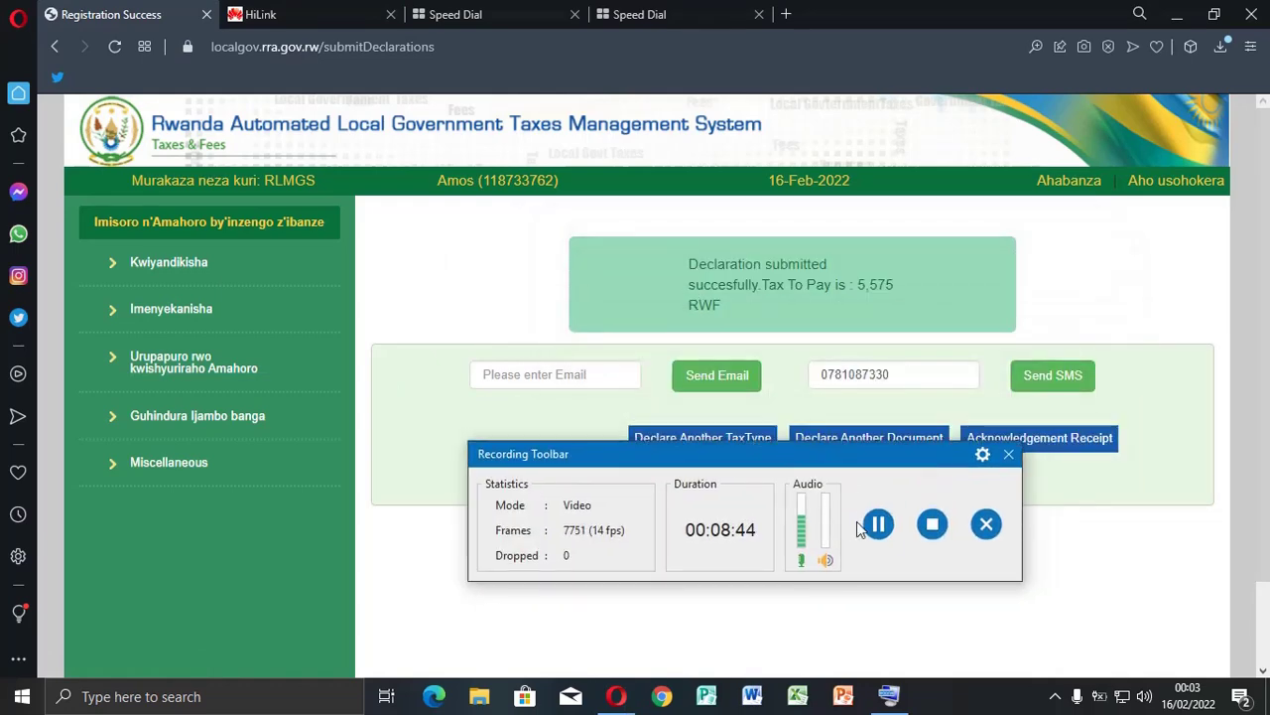